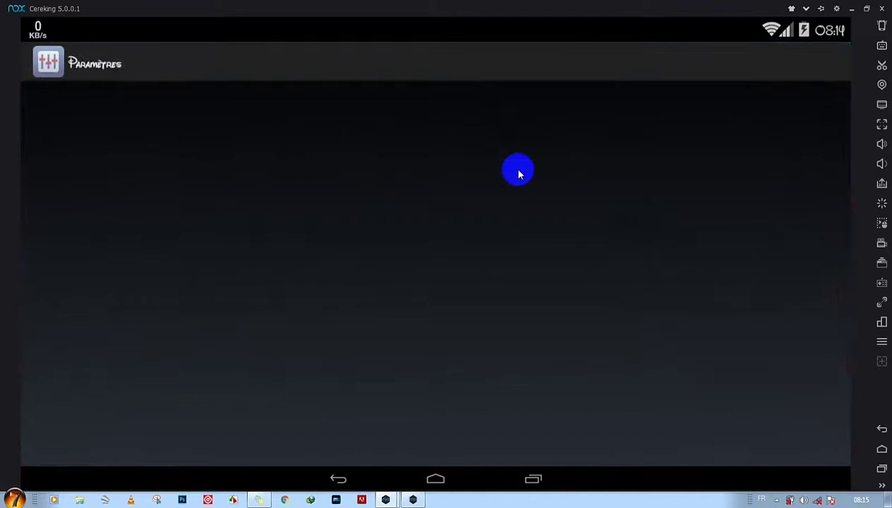
# Step: Open the tablet information page (À propos de la tablette) from the Android settings
pyautogui.scroll(-10, 517, 229)
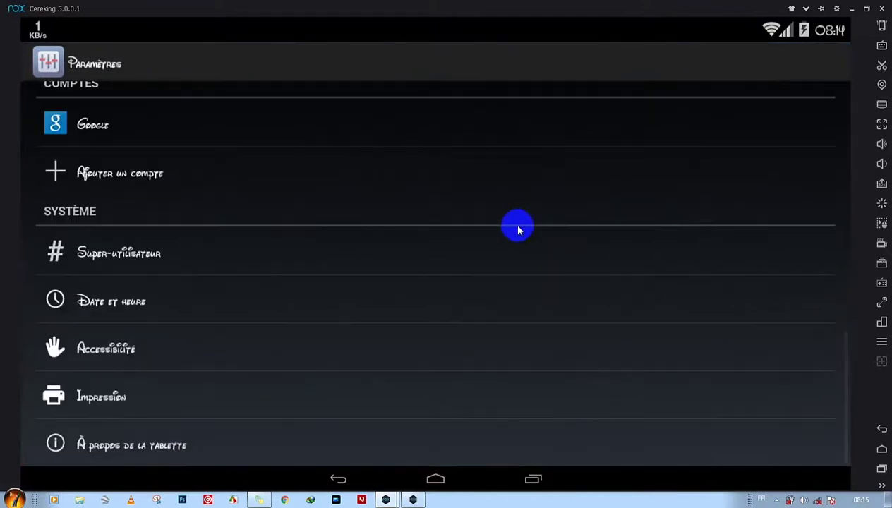
pyautogui.click(356, 430)
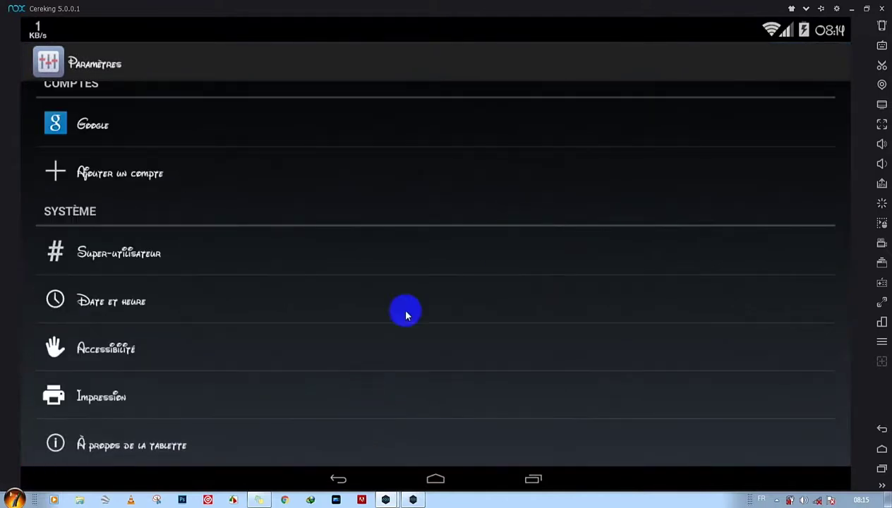
pyautogui.scroll(-1, 416, 264)
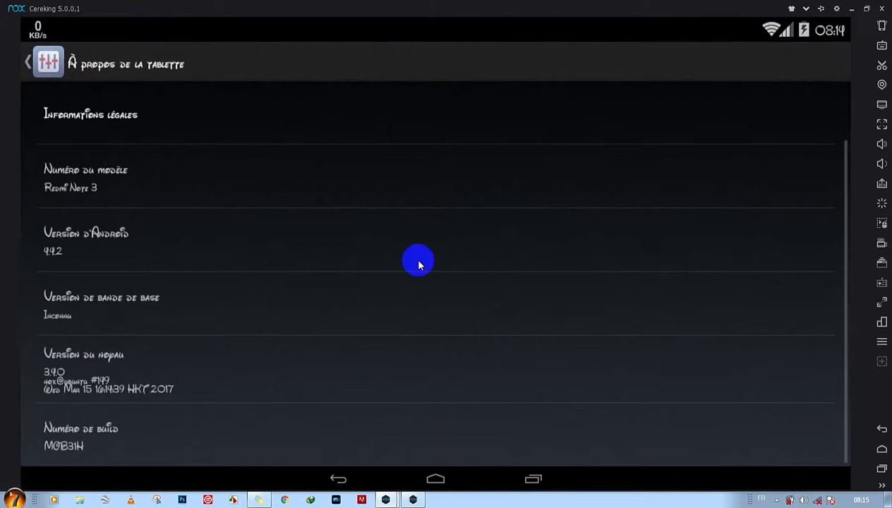
# Step: Trigger the hidden Android version animation from the Version d'Android entry, play through to the Android logo, and return to the home screen
pyautogui.click(388, 255)
pyautogui.click(389, 257)
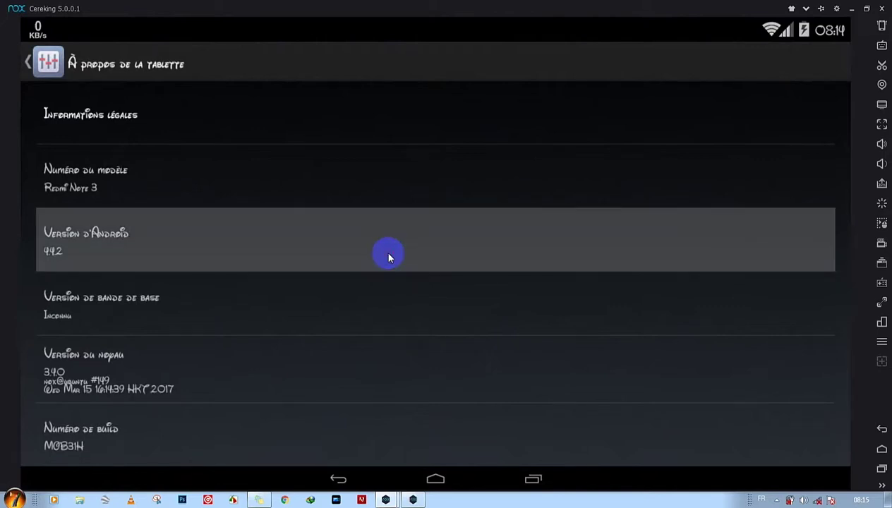
pyautogui.click(388, 257)
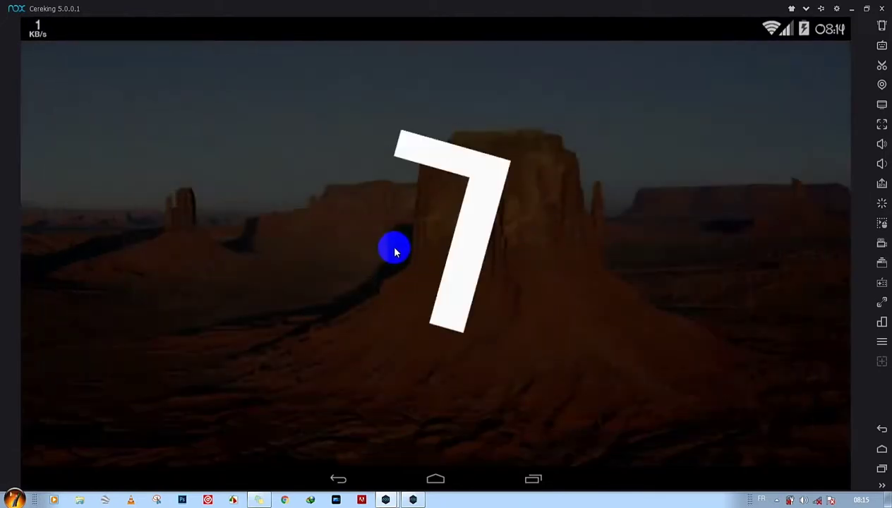
pyautogui.click(440, 211)
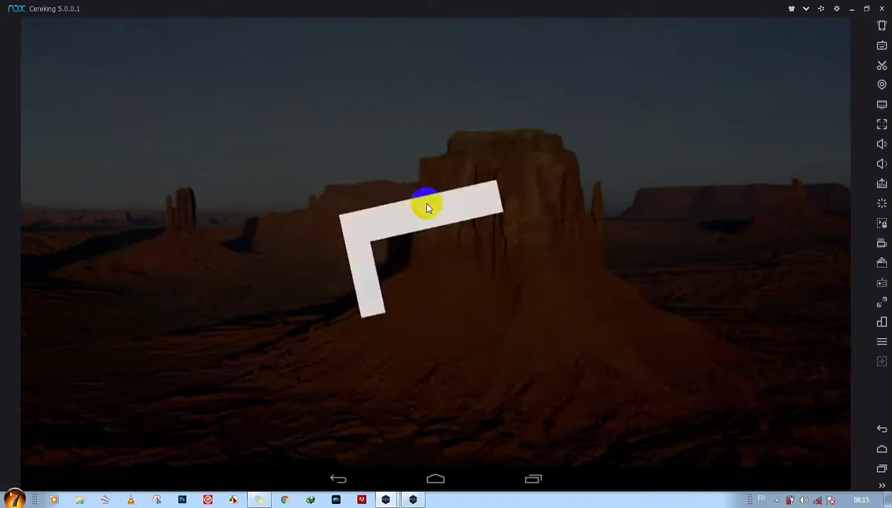
pyautogui.click(420, 206)
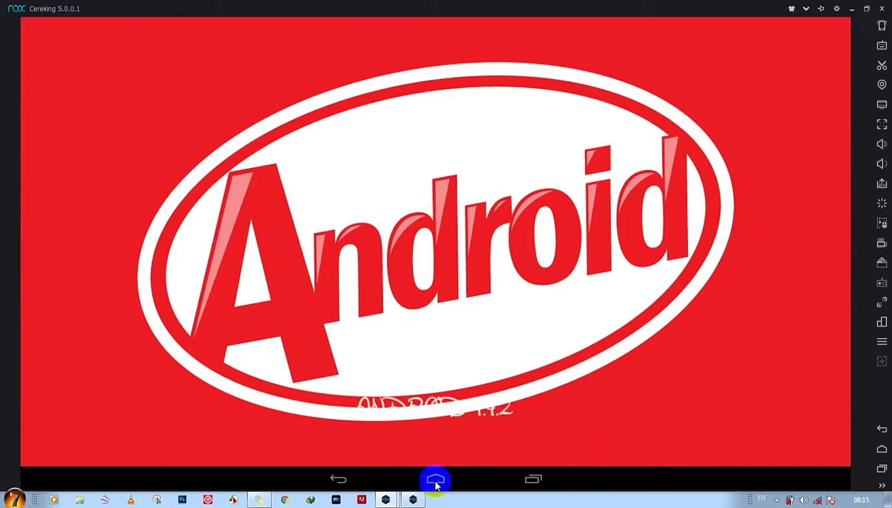
pyautogui.click(436, 483)
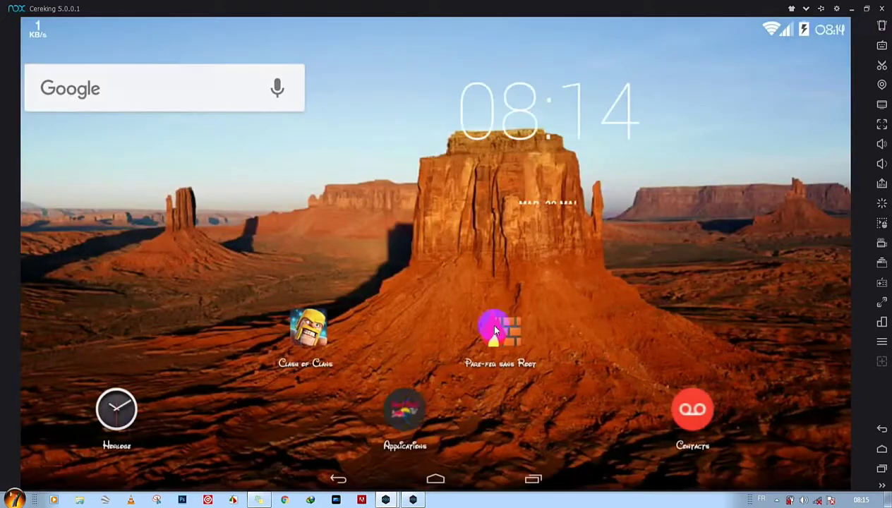
# Step: Launch GO Keyboard Lite from the app drawer and dismiss its rating request
pyautogui.moveTo(406, 408); pyautogui.dragTo(684, 205)
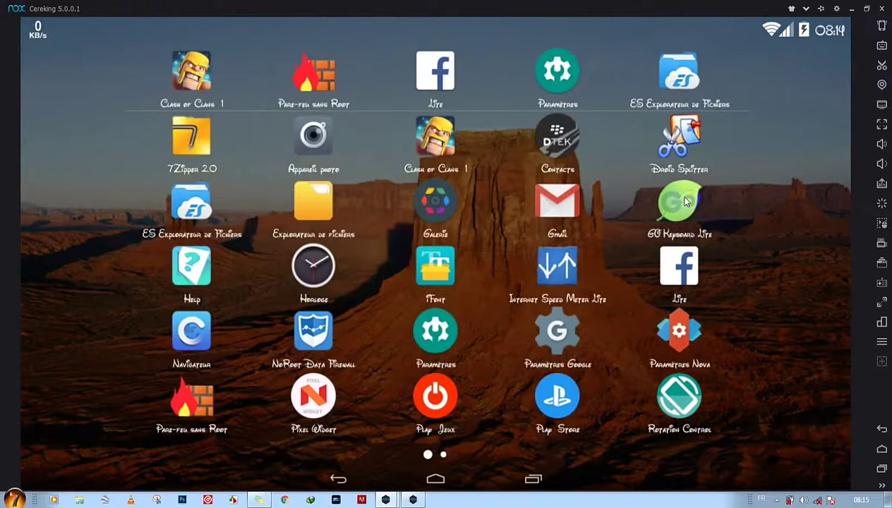
pyautogui.click(686, 201)
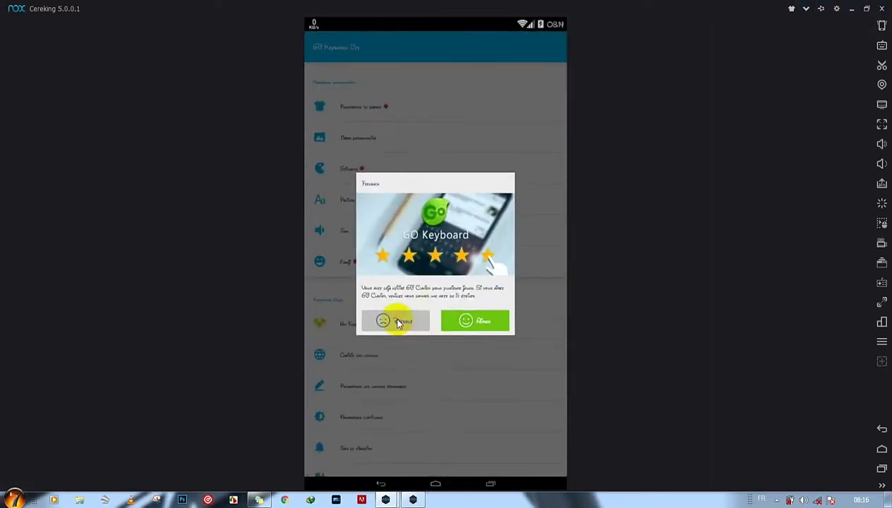
pyautogui.click(399, 323)
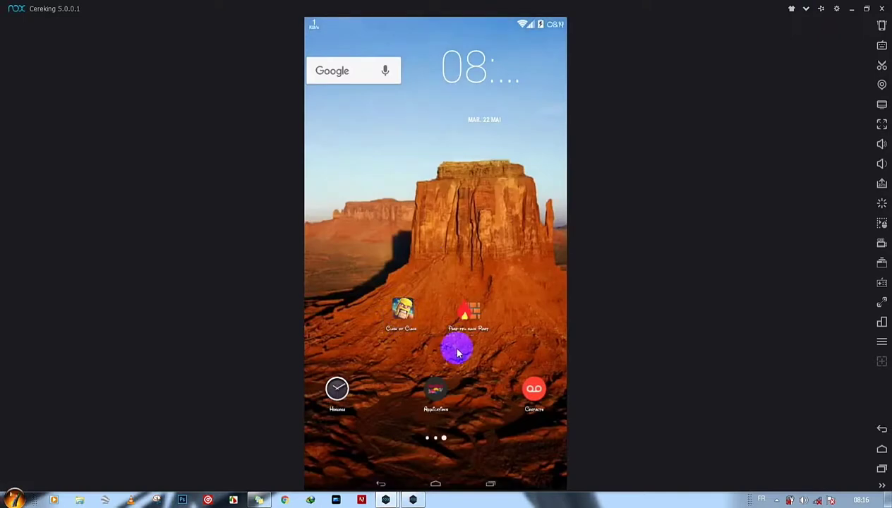
# Step: Reduce the emulator window to a smaller size, maximize it again and return to the Android home screen
pyautogui.click(881, 8)
pyautogui.click(866, 8)
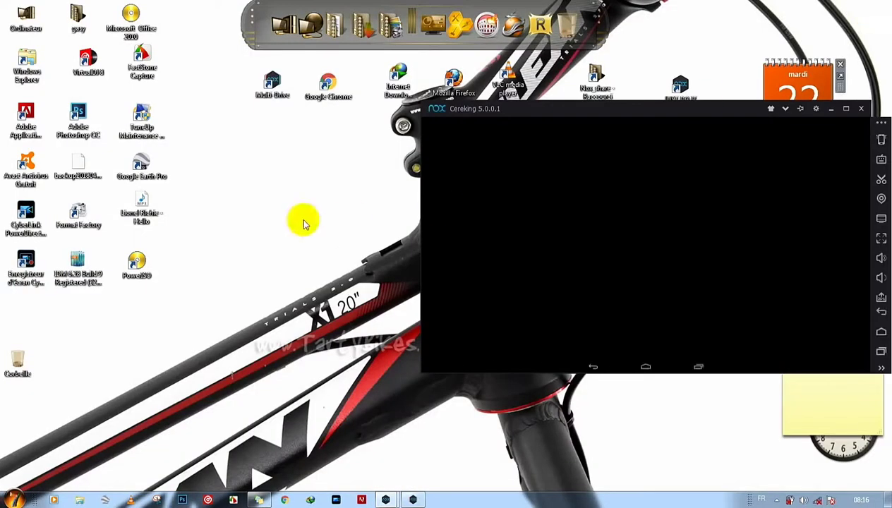
pyautogui.rightClick(253, 174)
pyautogui.click(298, 206)
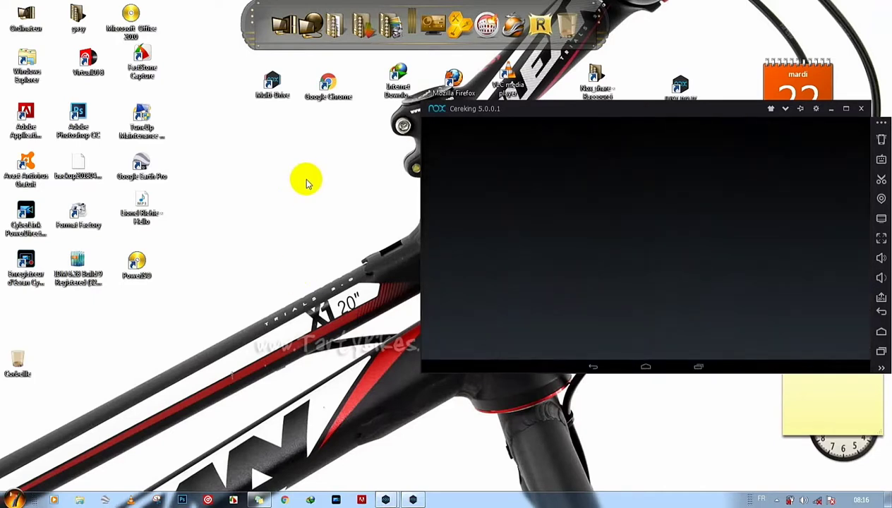
pyautogui.click(861, 110)
pyautogui.click(846, 109)
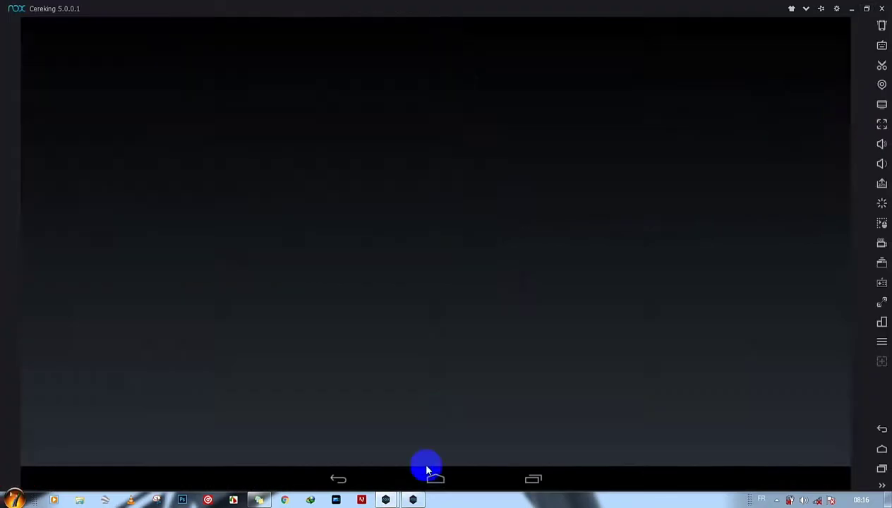
pyautogui.click(443, 478)
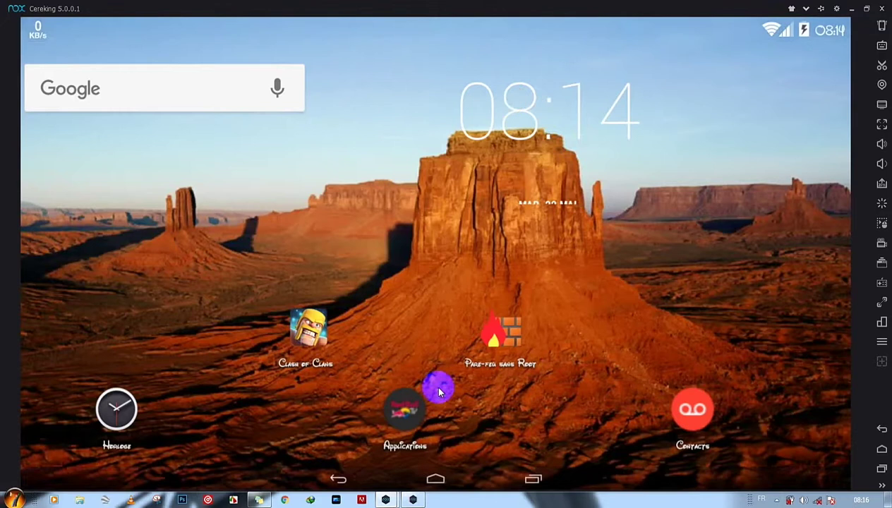
# Step: Open the application search in the app drawer and bring up the French on-screen keyboard in its search field
pyautogui.click(422, 404)
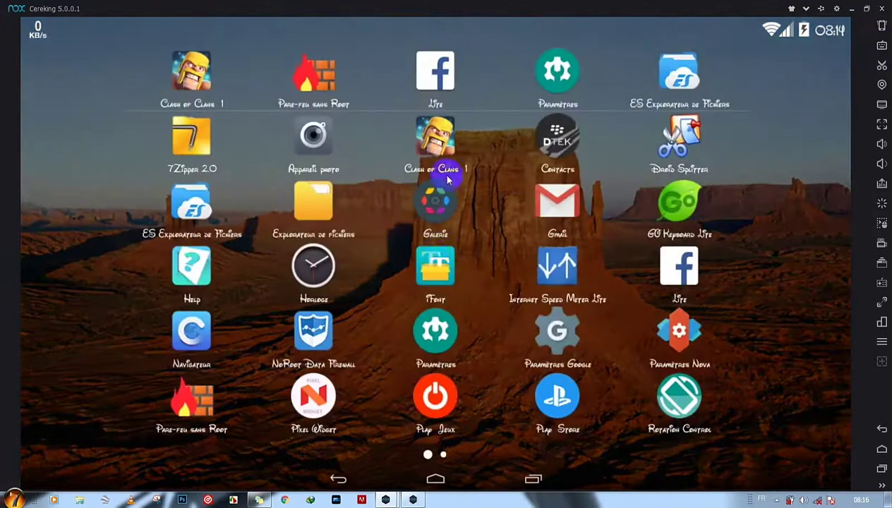
pyautogui.click(543, 210)
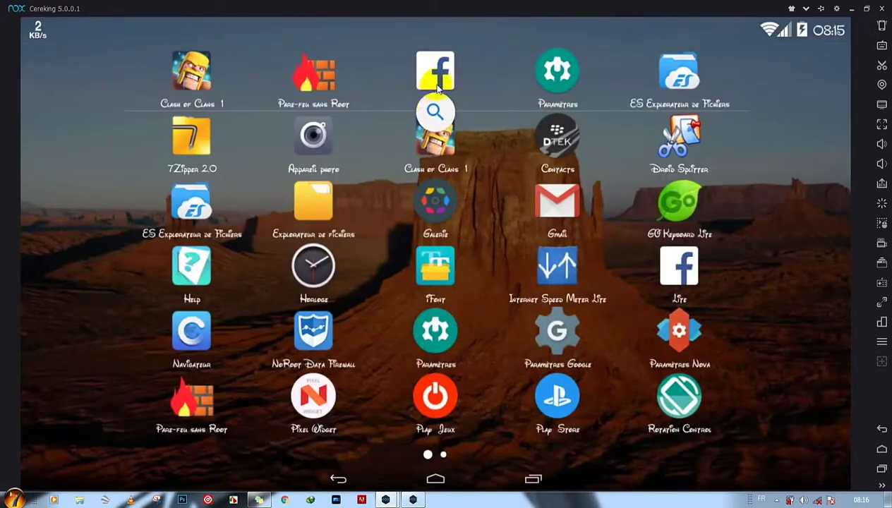
pyautogui.click(435, 111)
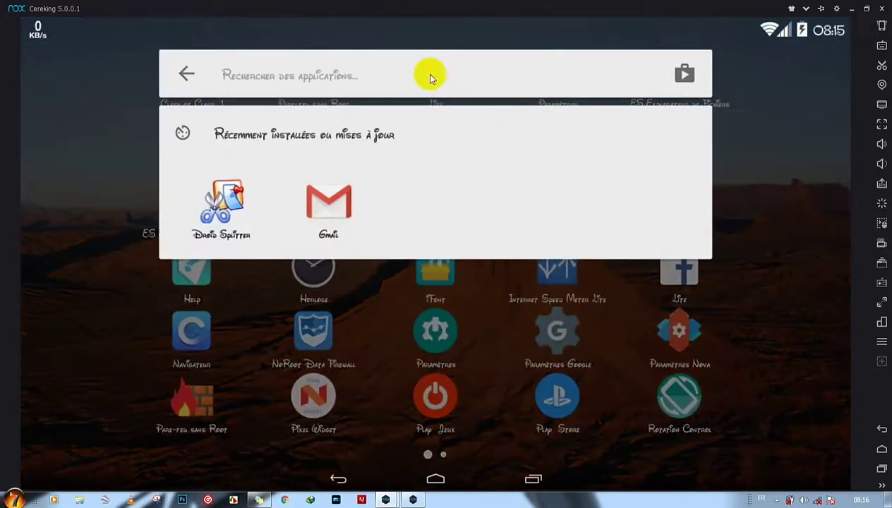
pyautogui.click(430, 77)
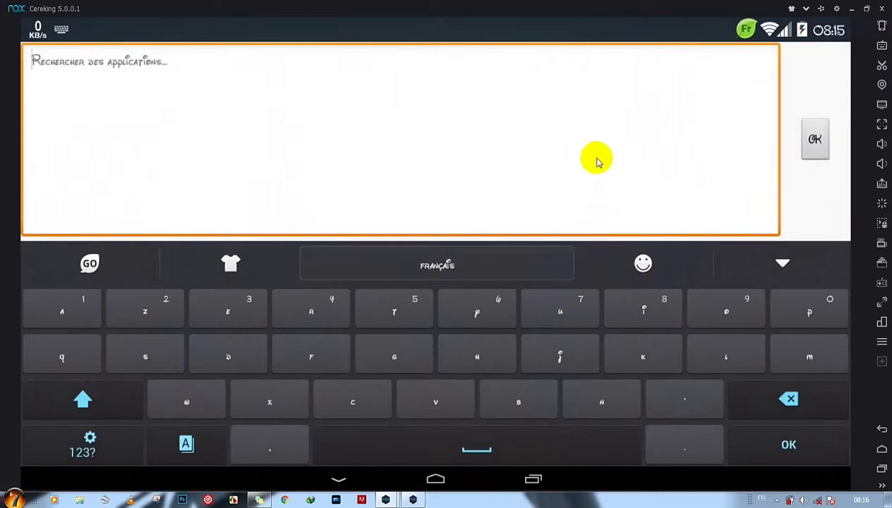
# Step: Open the emulator's keyboard control editor (Contrôle clavier) over the on-screen keyboard
pyautogui.click(881, 46)
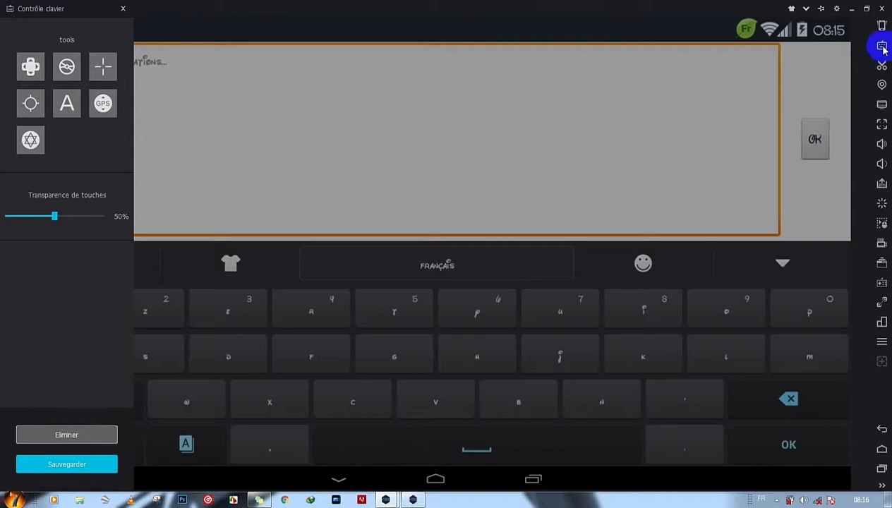
pyautogui.click(882, 47)
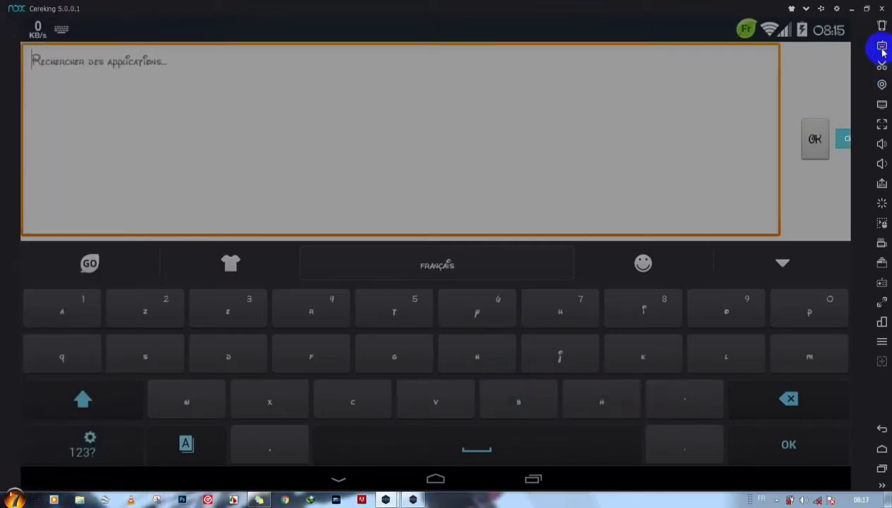
pyautogui.moveTo(2, 427)
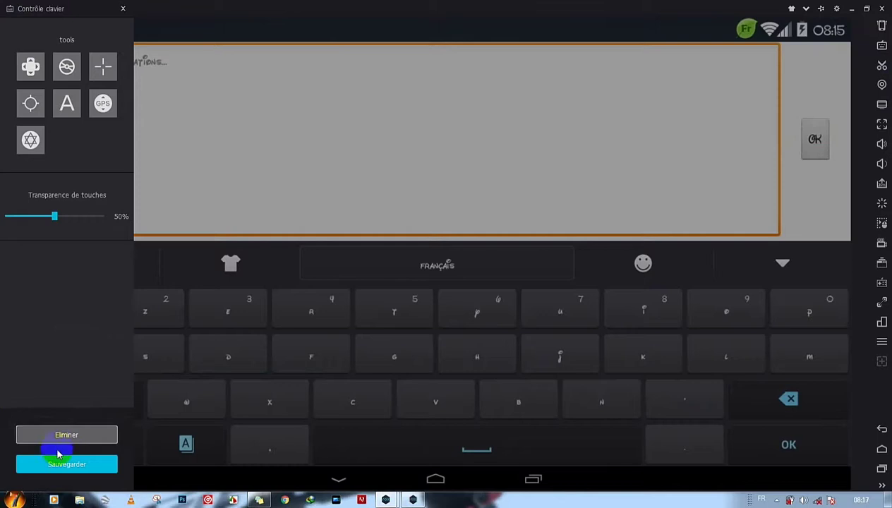
# Step: Place a trial key marker on the on-screen E key and delete it again
pyautogui.click(231, 311)
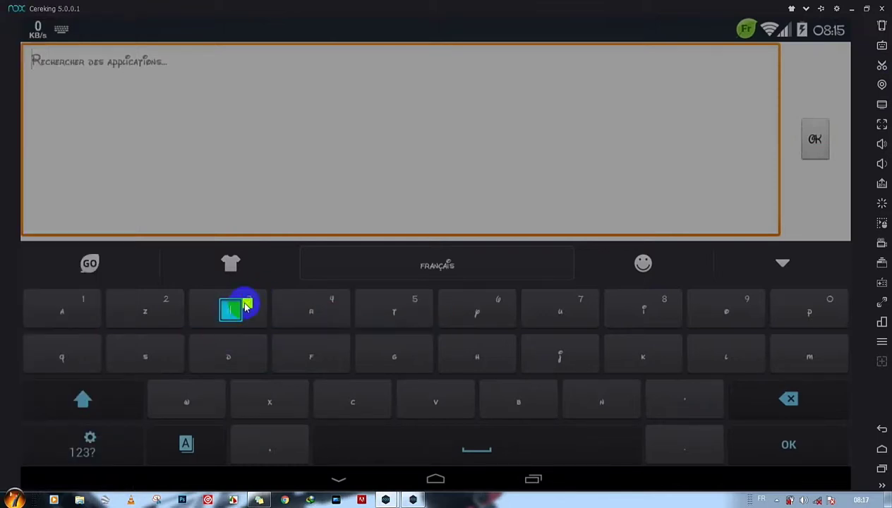
pyautogui.click(228, 309)
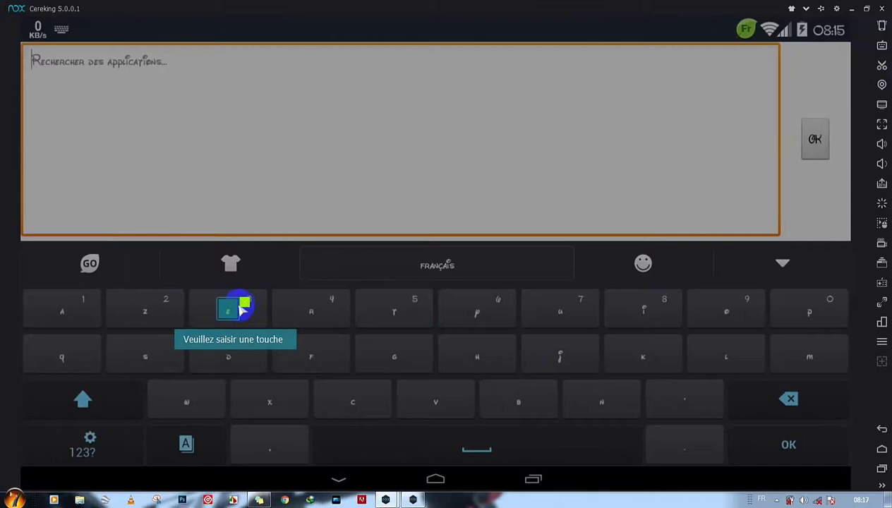
pyautogui.click(245, 302)
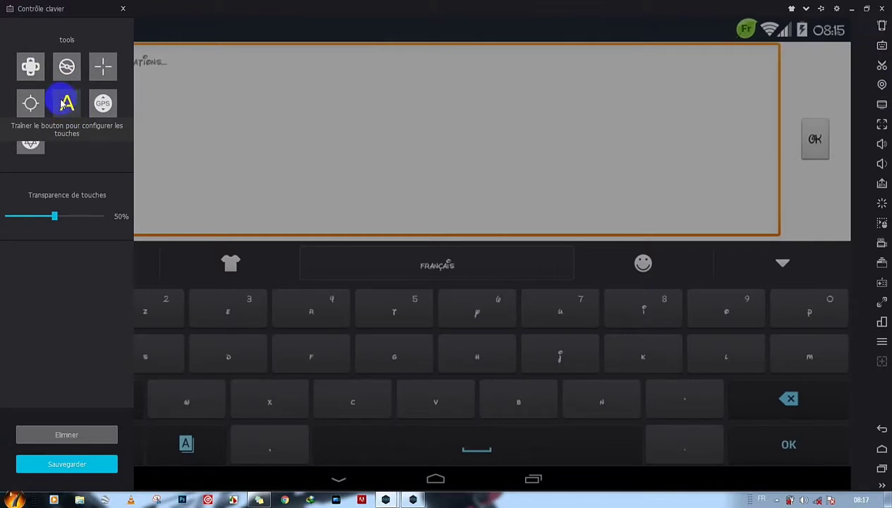
# Step: Map the physical keys E, Z, A, Q and S to their matching on-screen letters, and Shift to the smiley key
pyautogui.moveTo(66, 103)
pyautogui.mouseDown()
pyautogui.moveTo(213, 313)
pyautogui.moveTo(228, 315)
pyautogui.mouseUp()
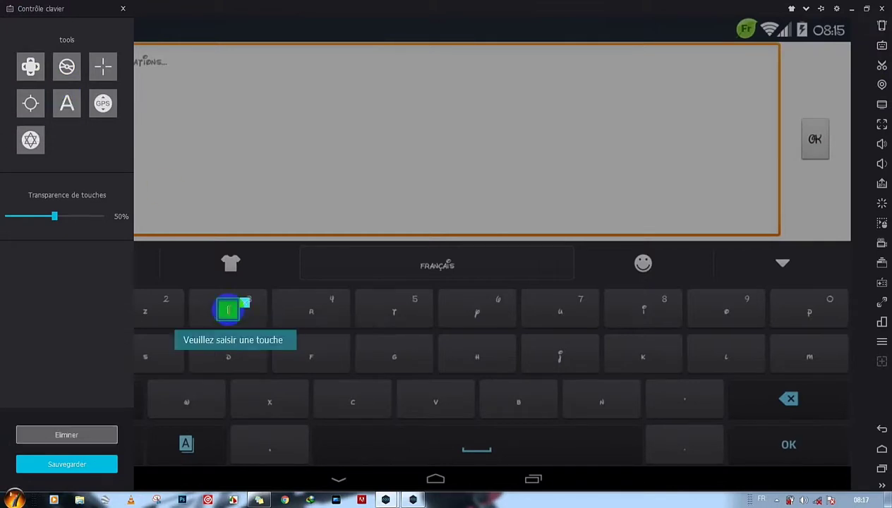
pyautogui.press('e')
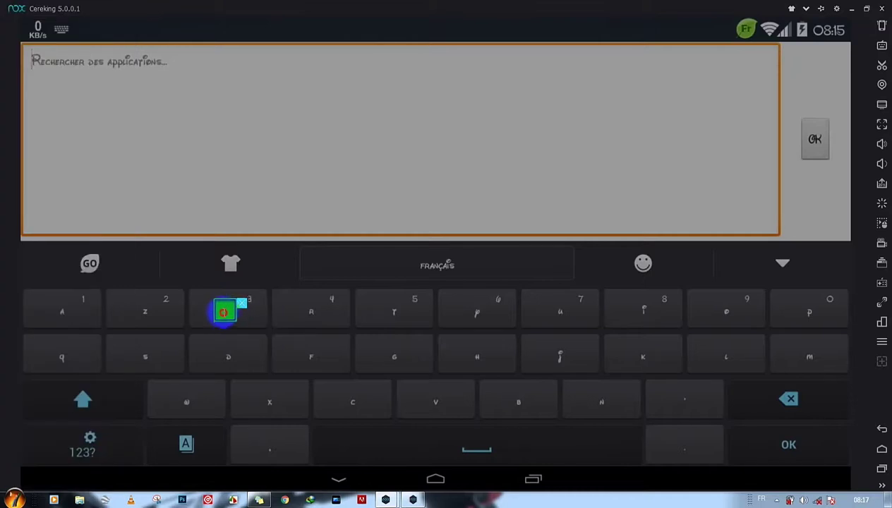
pyautogui.moveTo(223, 311)
pyautogui.mouseDown()
pyautogui.moveTo(151, 332)
pyautogui.moveTo(143, 309)
pyautogui.moveTo(116, 319)
pyautogui.moveTo(63, 308)
pyautogui.moveTo(84, 351)
pyautogui.moveTo(66, 353)
pyautogui.moveTo(657, 342)
pyautogui.moveTo(343, 335)
pyautogui.moveTo(315, 312)
pyautogui.moveTo(647, 265)
pyautogui.moveTo(635, 266)
pyautogui.mouseUp()
pyautogui.press('z')
pyautogui.press('a')
pyautogui.press('q')
pyautogui.press('s')
pyautogui.press('shift')
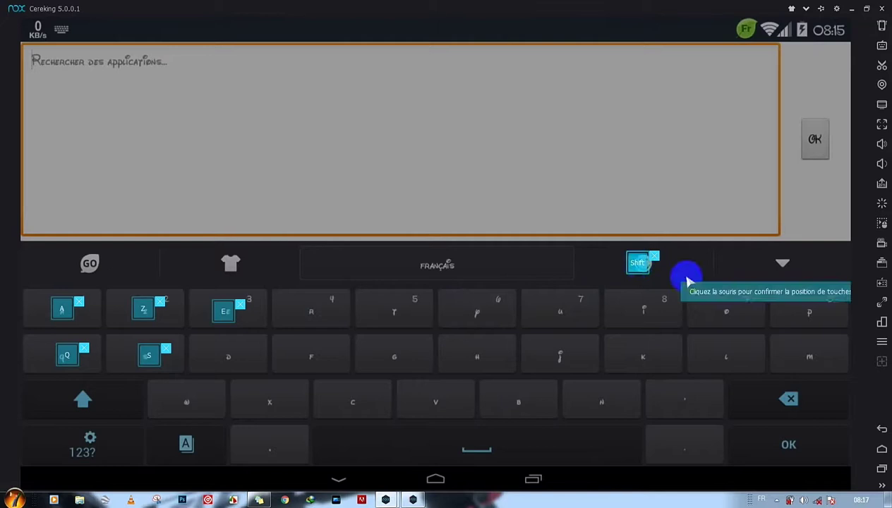
# Step: Map the physical keys P and O to the matching on-screen letters
pyautogui.click(805, 308)
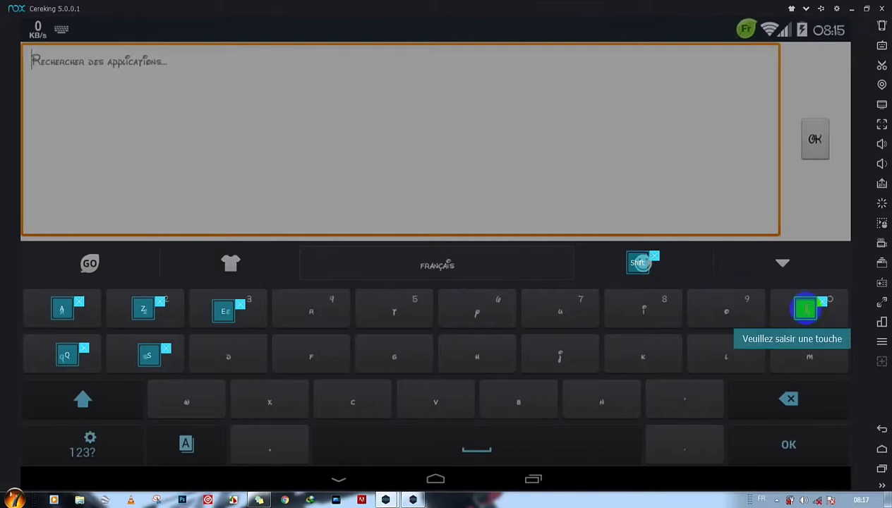
pyautogui.press('p')
pyautogui.click(725, 309)
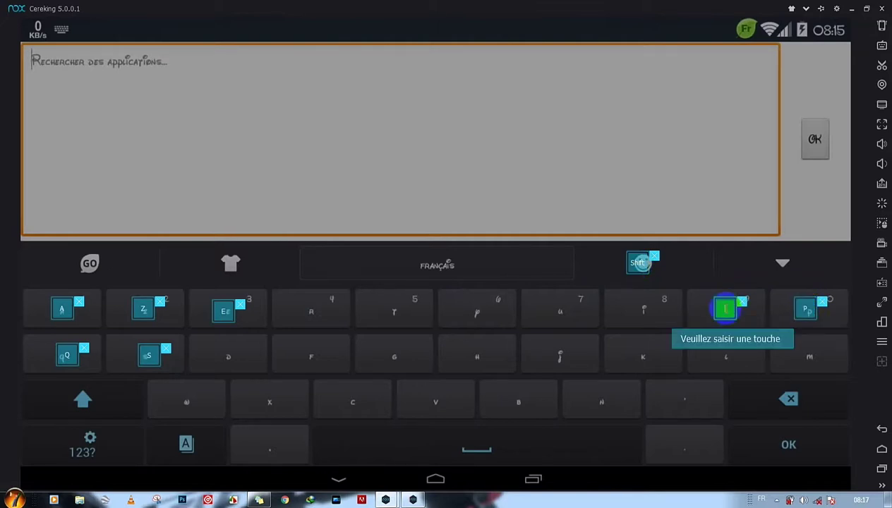
pyautogui.press('o')
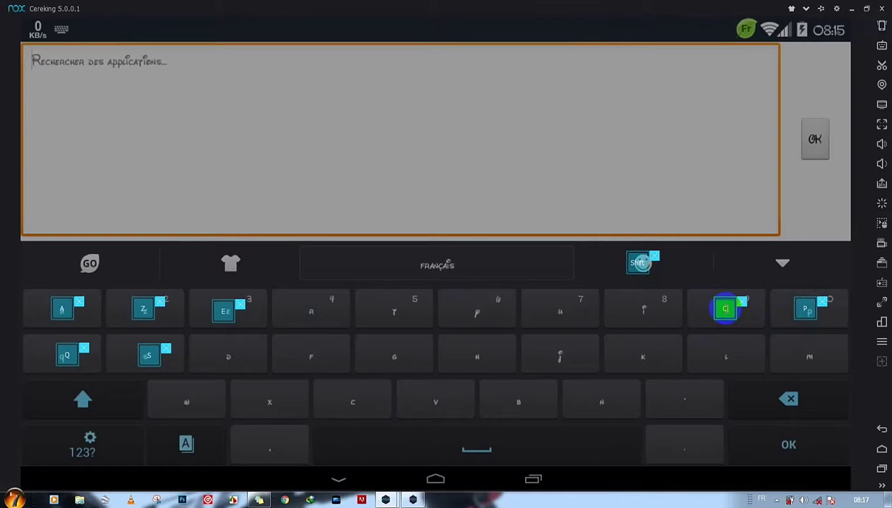
# Step: Map Alt to the on-screen 123? key and Caps Lock to the on-screen uppercase arrow key
pyautogui.click(83, 443)
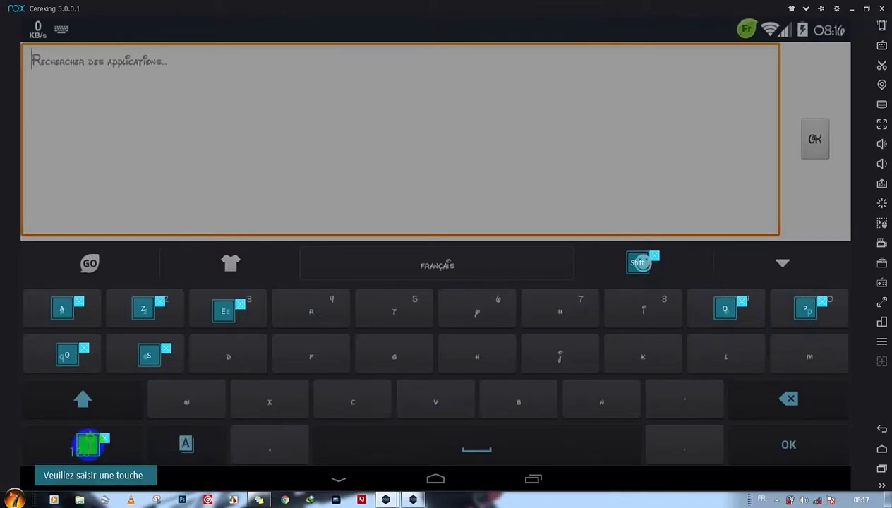
pyautogui.press('alt')
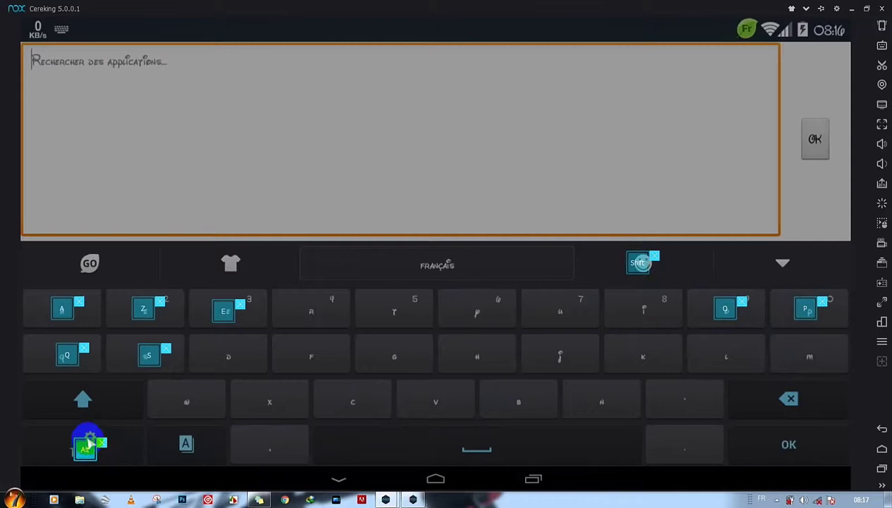
pyautogui.click(82, 399)
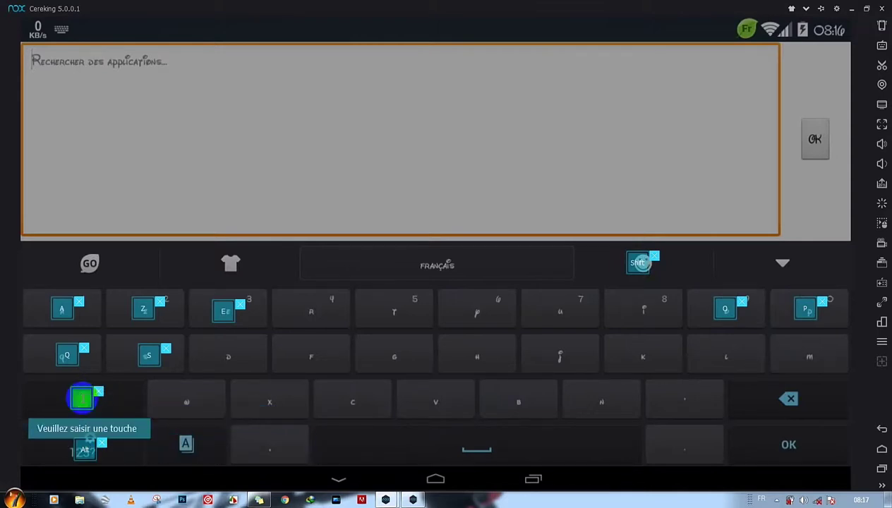
pyautogui.press('capslock')
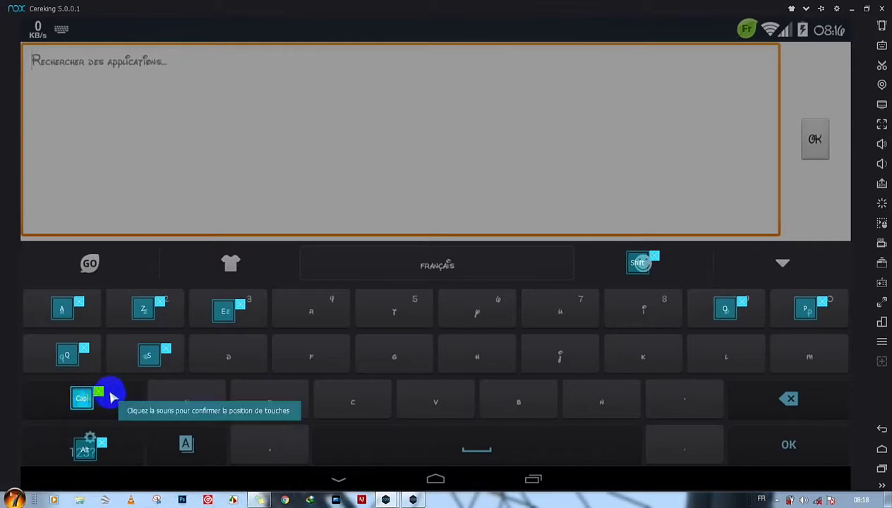
# Step: Map the physical W key to the matching on-screen letter and save the keyboard control layout
pyautogui.click(187, 400)
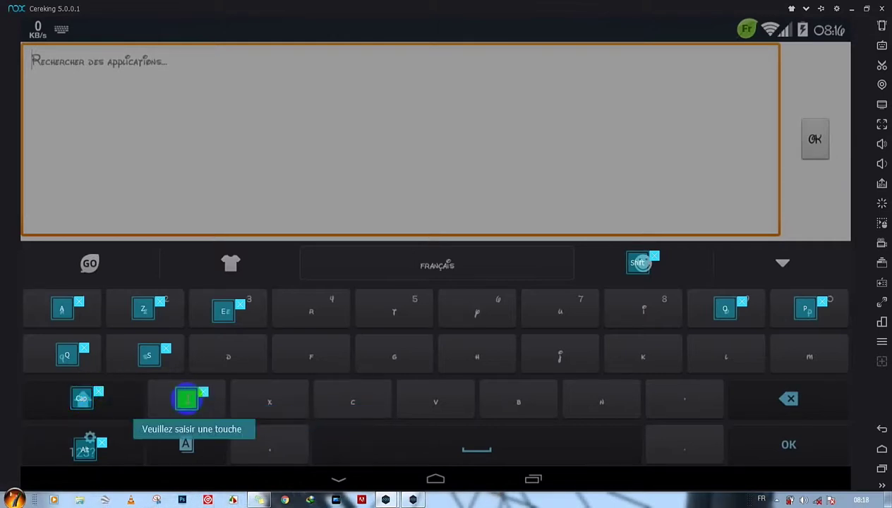
pyautogui.press('w')
pyautogui.moveTo(8, 254)
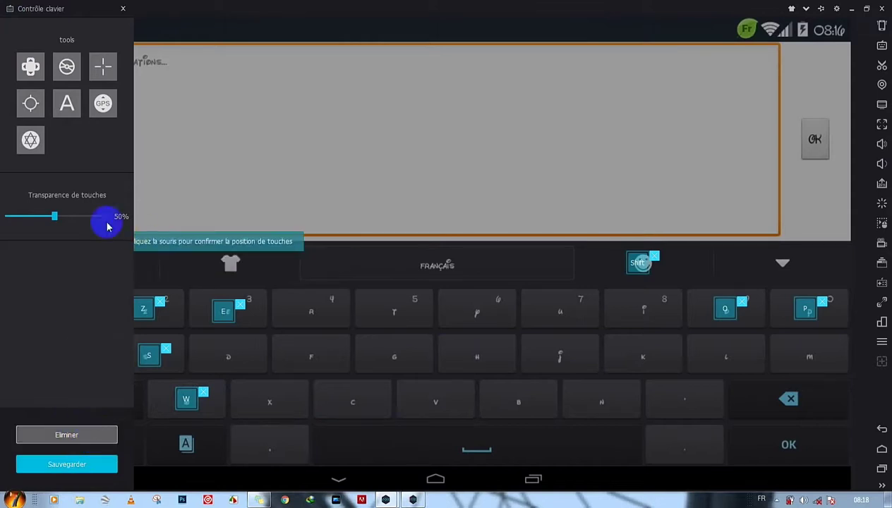
pyautogui.click(54, 465)
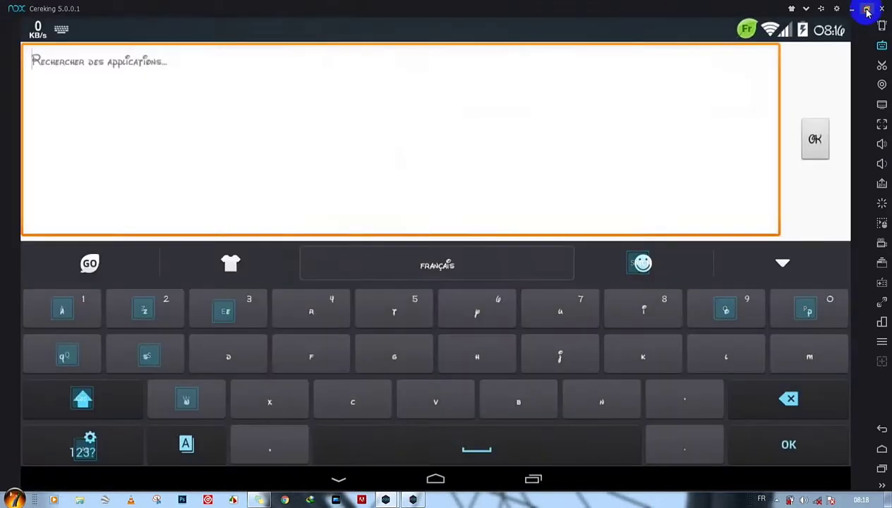
# Step: Set the transparency of the mapped key markers to 0% and save the keyboard control settings
pyautogui.click(867, 10)
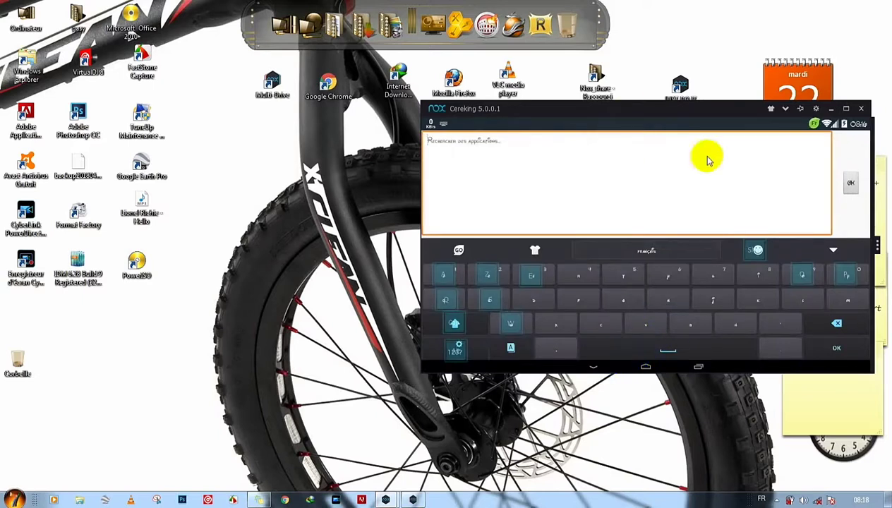
pyautogui.click(846, 108)
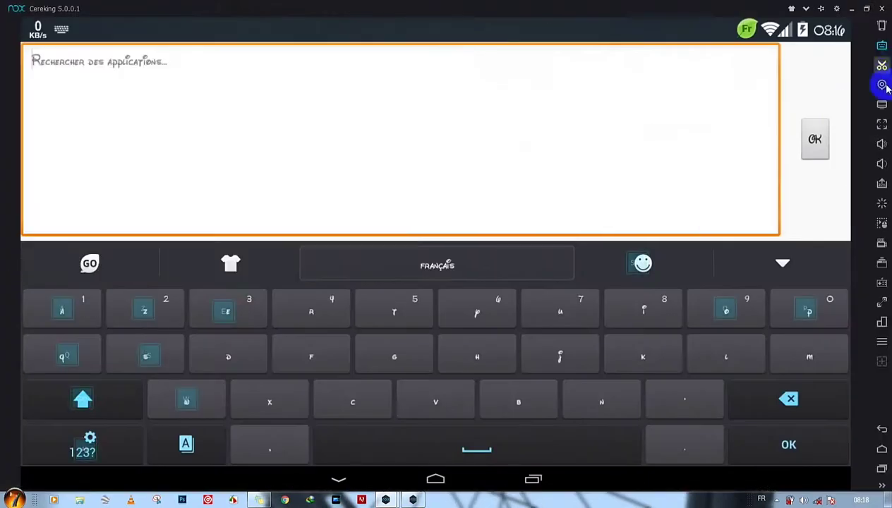
pyautogui.click(881, 46)
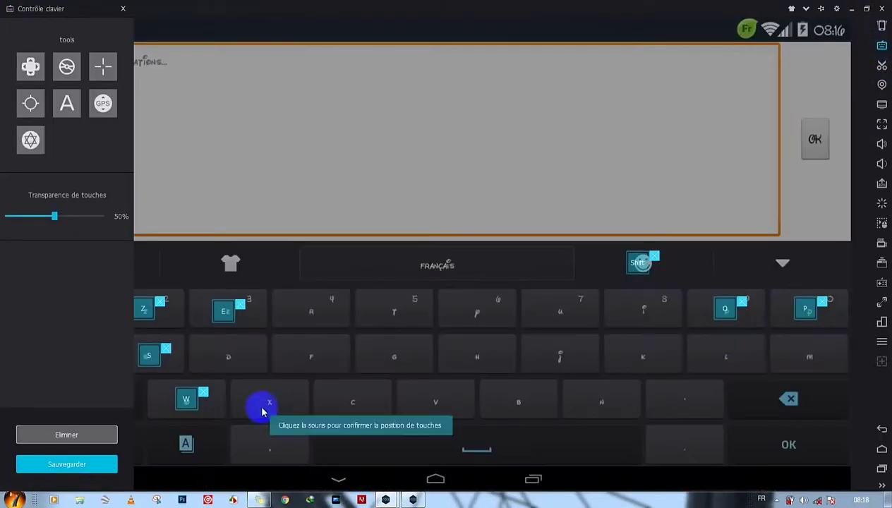
pyautogui.moveTo(46, 222); pyautogui.dragTo(11, 226)
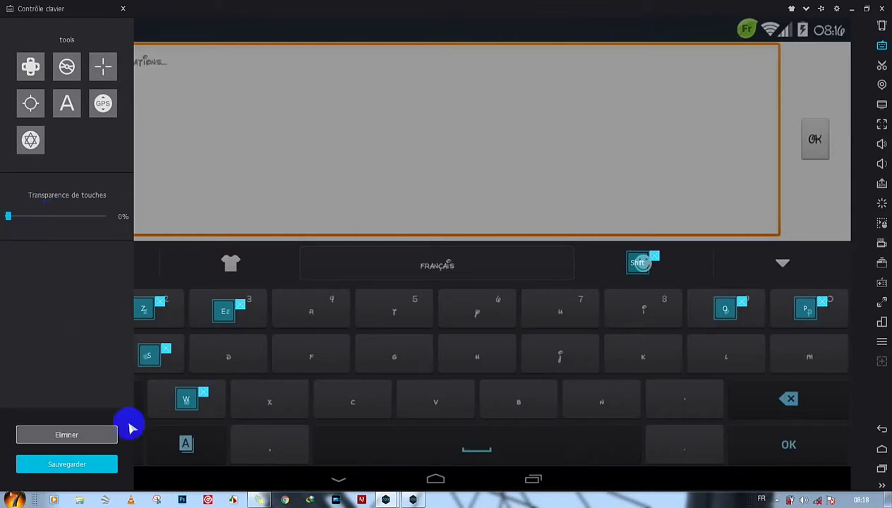
pyautogui.click(83, 465)
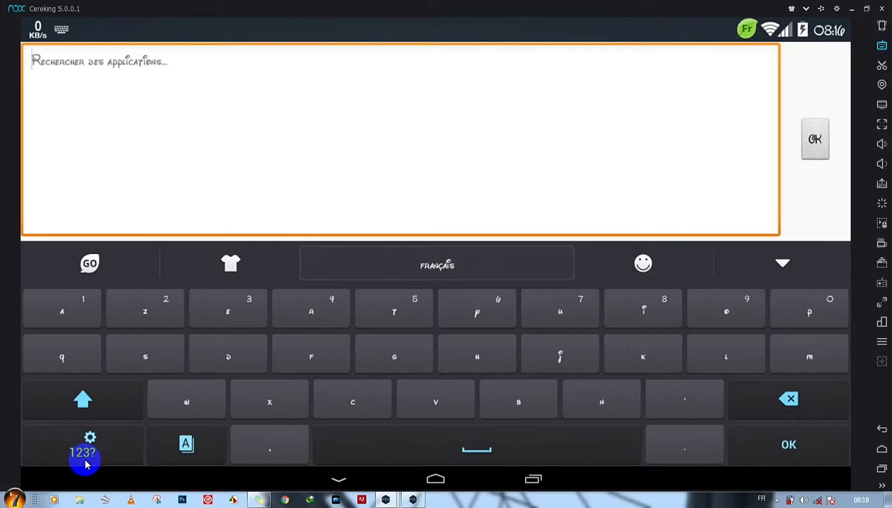
# Step: Return the Cereking instance to its Android home screen, restore it to a smaller window, and refresh the Windows desktop
pyautogui.click(873, 9)
pyautogui.rightClick(261, 207)
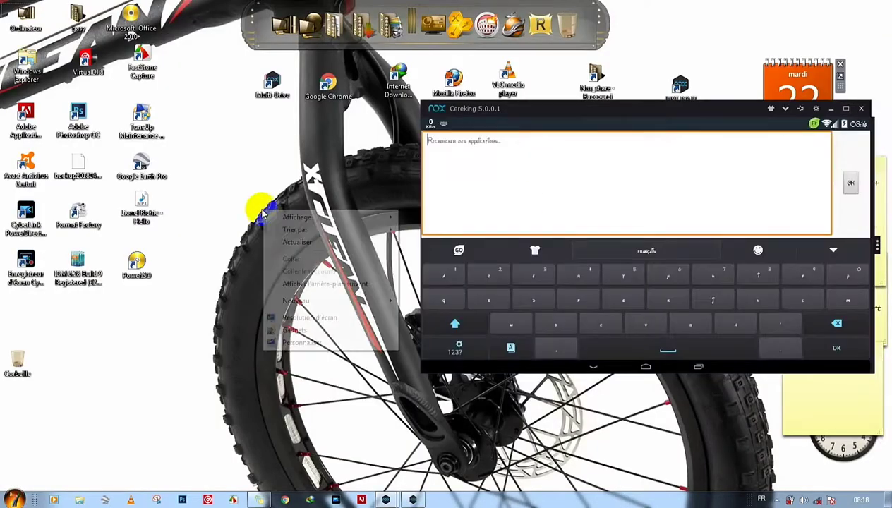
pyautogui.click(304, 243)
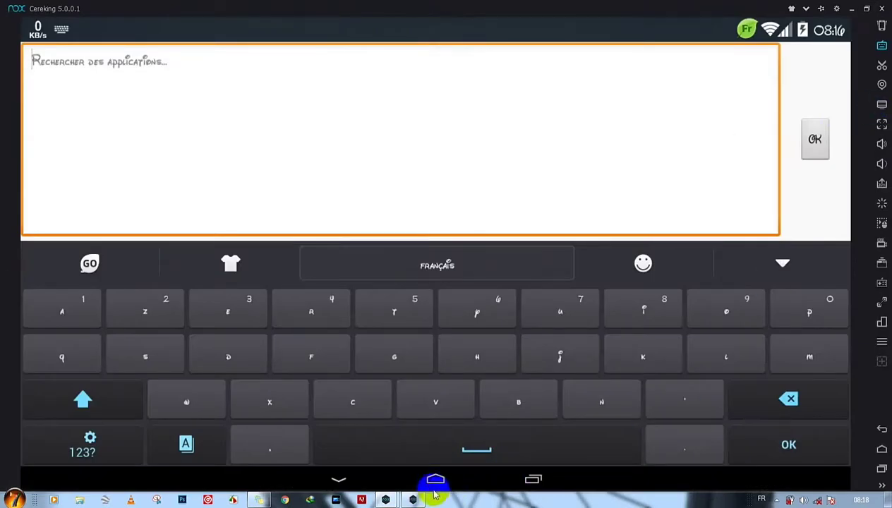
pyautogui.click(435, 494)
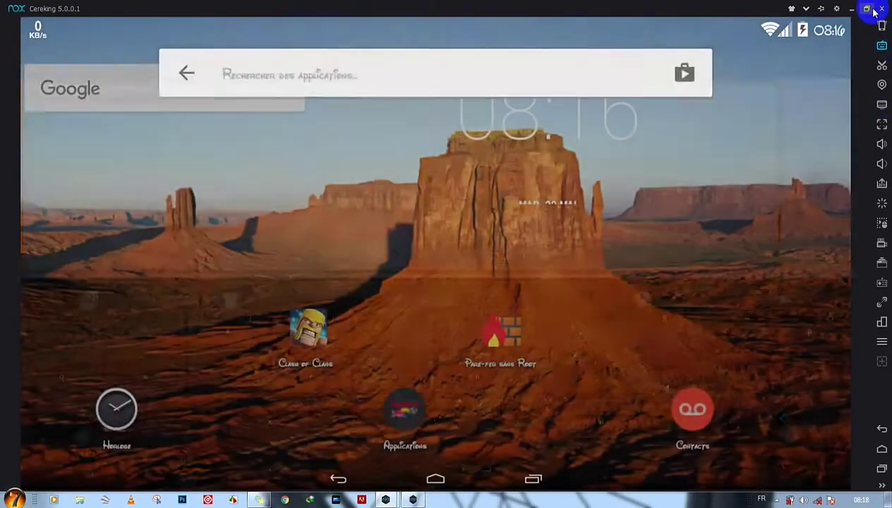
pyautogui.click(871, 10)
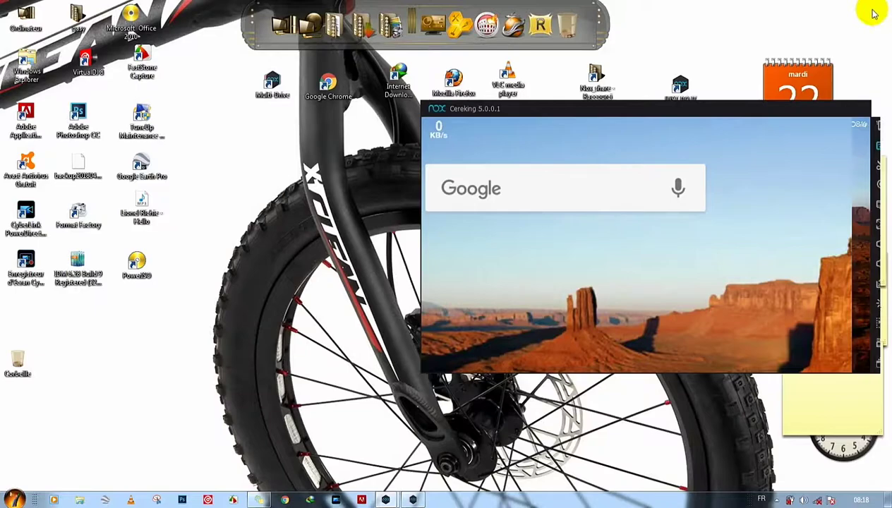
pyautogui.moveTo(681, 333)
pyautogui.mouseDown()
pyautogui.moveTo(690, 310)
pyautogui.moveTo(572, 209)
pyautogui.moveTo(575, 355)
pyautogui.moveTo(636, 331)
pyautogui.moveTo(584, 235)
pyautogui.moveTo(617, 231)
pyautogui.mouseUp()
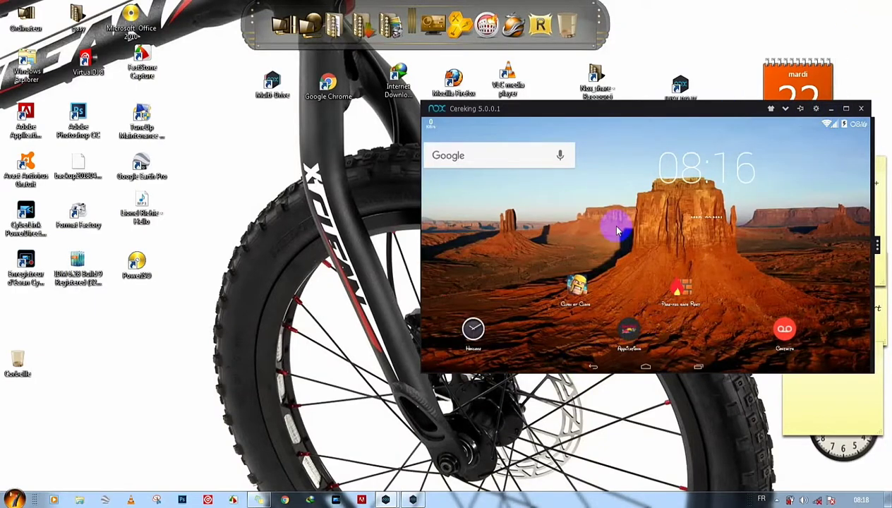
pyautogui.rightClick(273, 252)
pyautogui.click(316, 285)
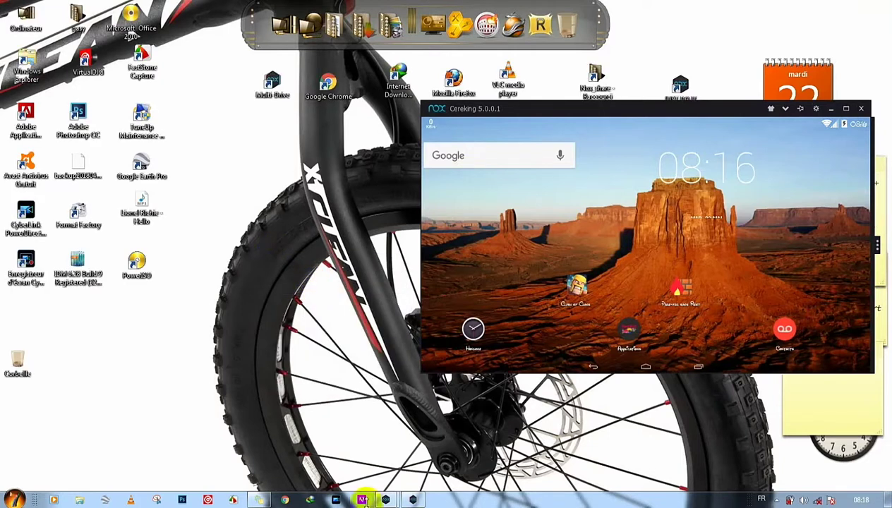
# Step: Switch to the JUST DO it Nox instance, minimizing Cereking and maximizing the JUST DO it window
pyautogui.moveTo(385, 500)
pyautogui.click(353, 462)
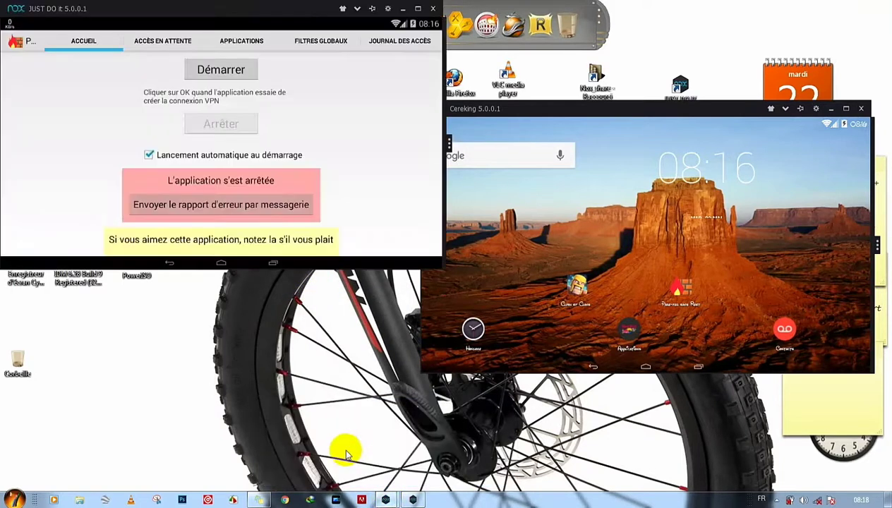
pyautogui.click(831, 109)
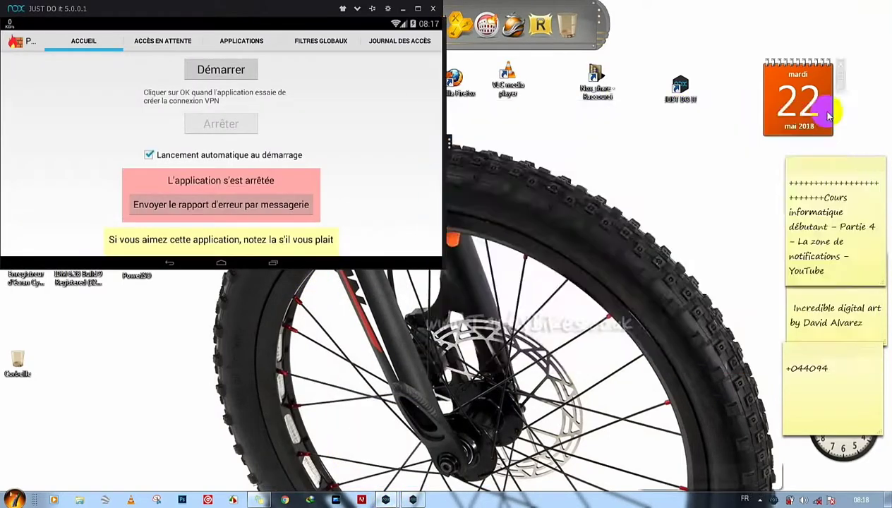
pyautogui.click(418, 9)
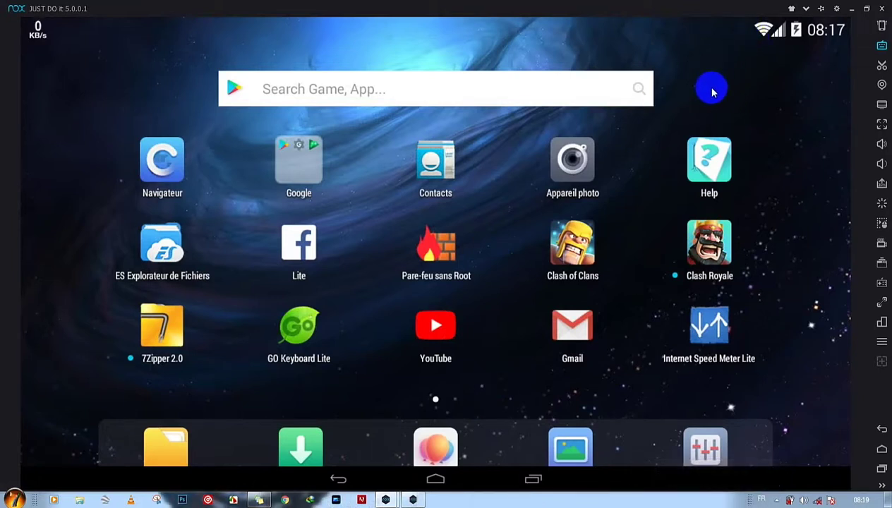
pyautogui.moveTo(763, 34); pyautogui.dragTo(607, 139)
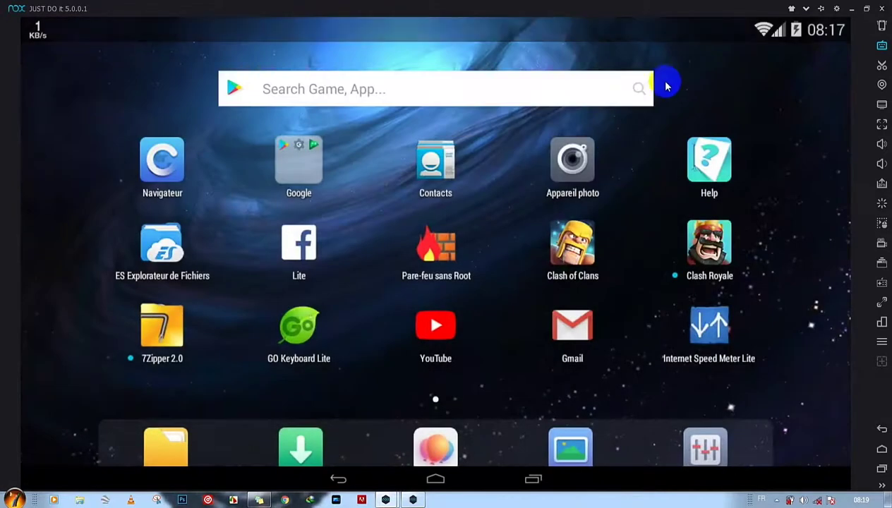
# Step: Examine the general, advanced and properties configuration in the system settings, including the list of default phone models
pyautogui.click(838, 9)
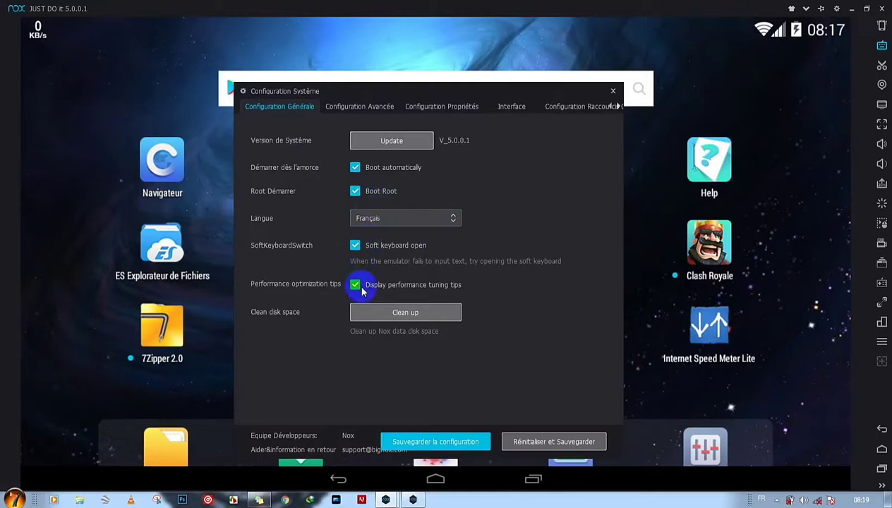
pyautogui.click(362, 104)
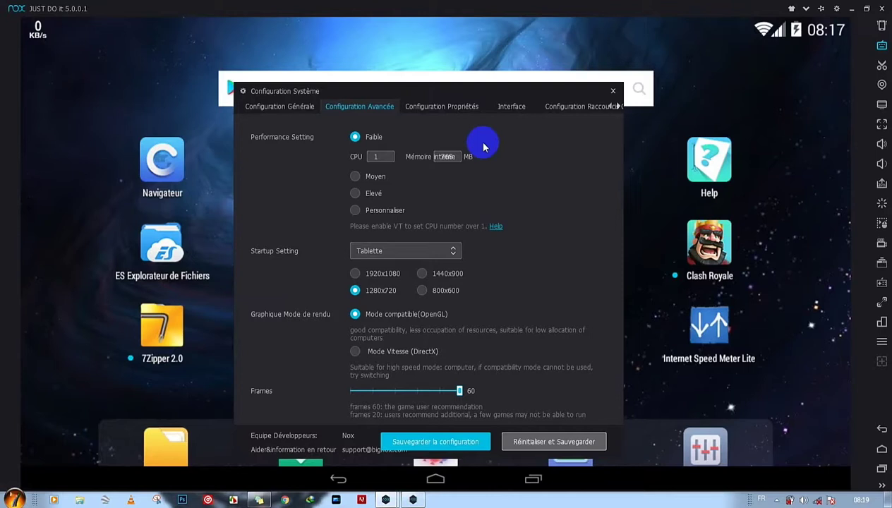
pyautogui.click(445, 108)
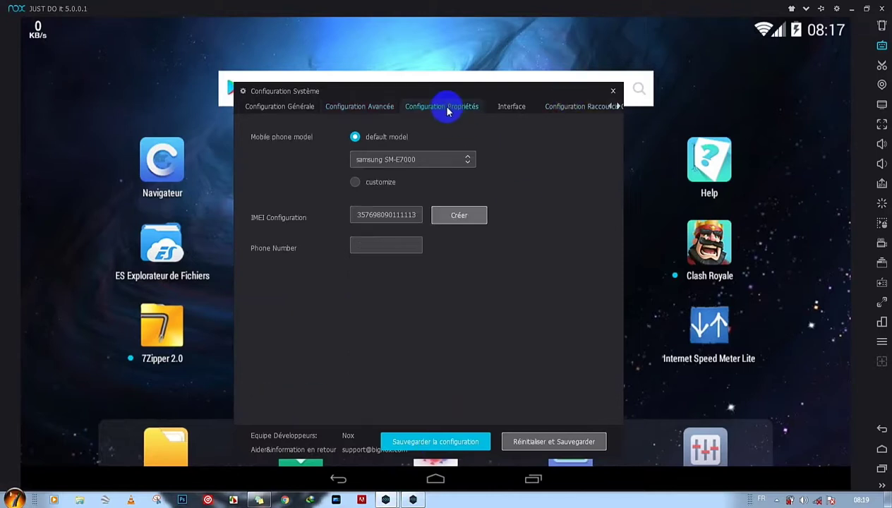
pyautogui.click(463, 160)
pyautogui.scroll(-5, 426, 243)
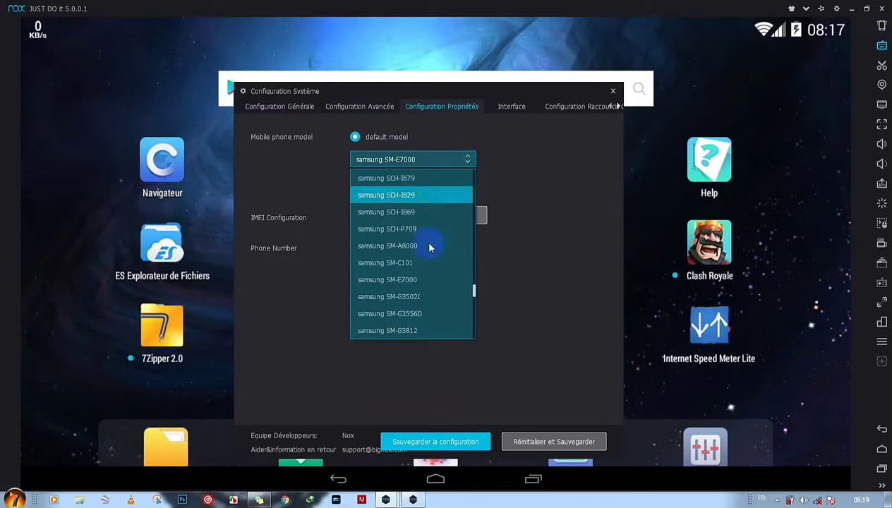
pyautogui.scroll(-2, 431, 250)
pyautogui.scroll(-3, 431, 247)
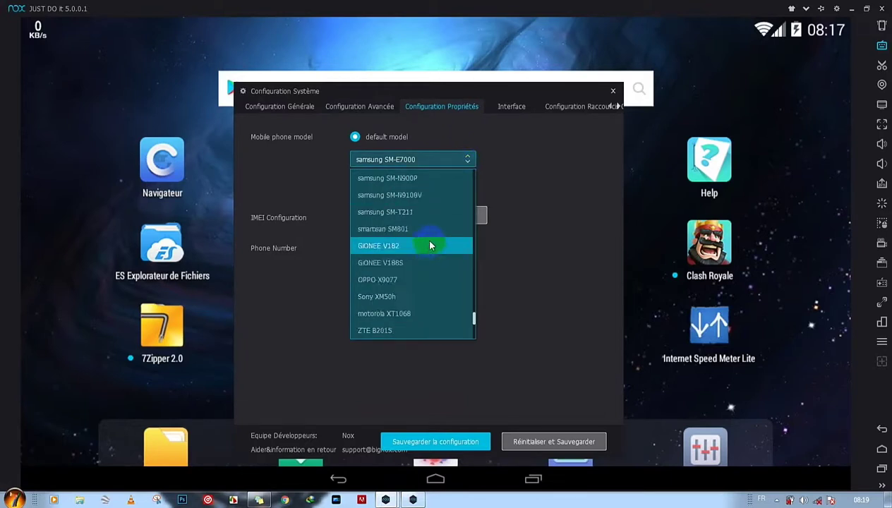
pyautogui.scroll(-2, 430, 232)
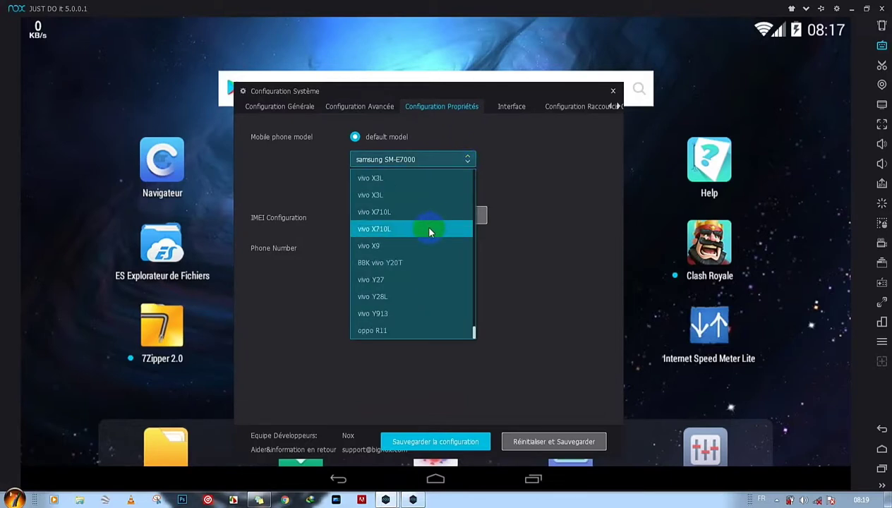
pyautogui.scroll(5, 429, 231)
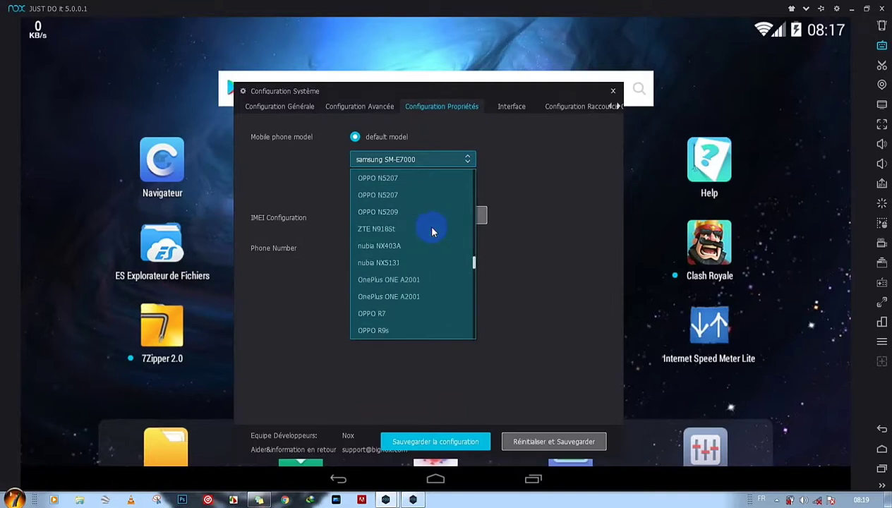
pyautogui.click(533, 155)
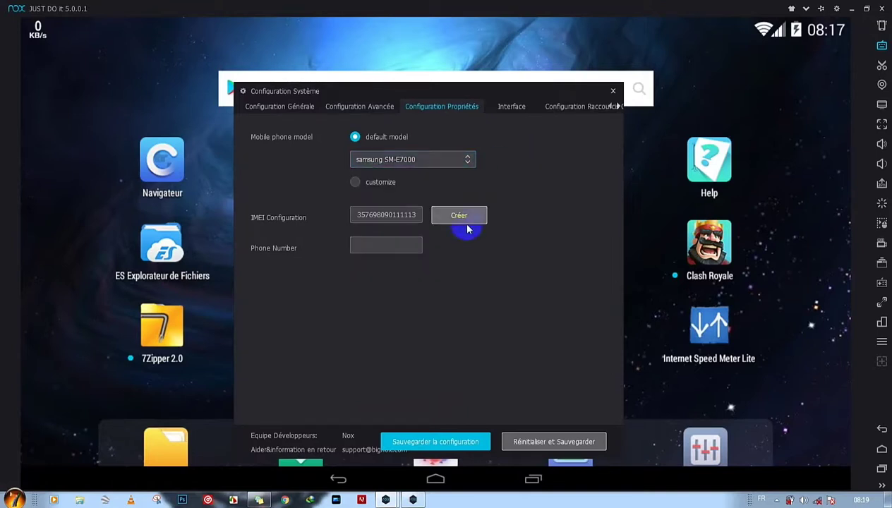
# Step: Switch the phone model from default to customize to show its fields, and return it to the default model
pyautogui.click(510, 107)
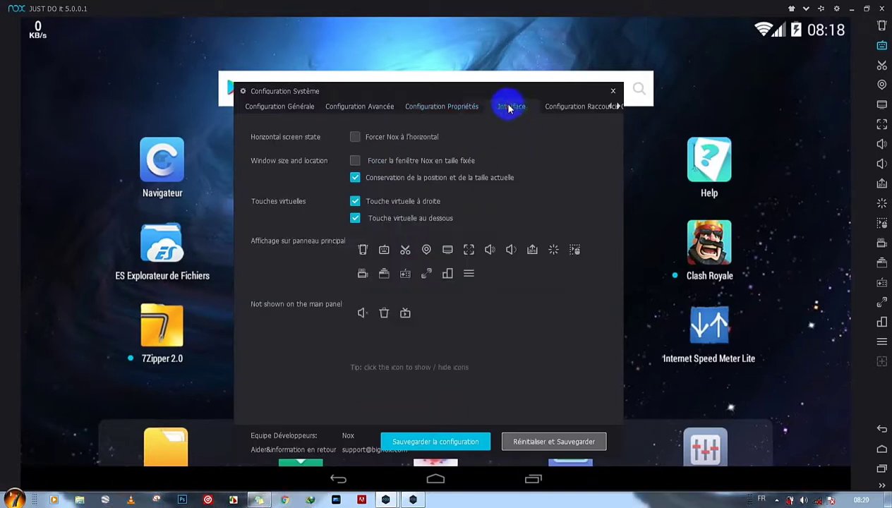
pyautogui.click(438, 106)
pyautogui.click(355, 181)
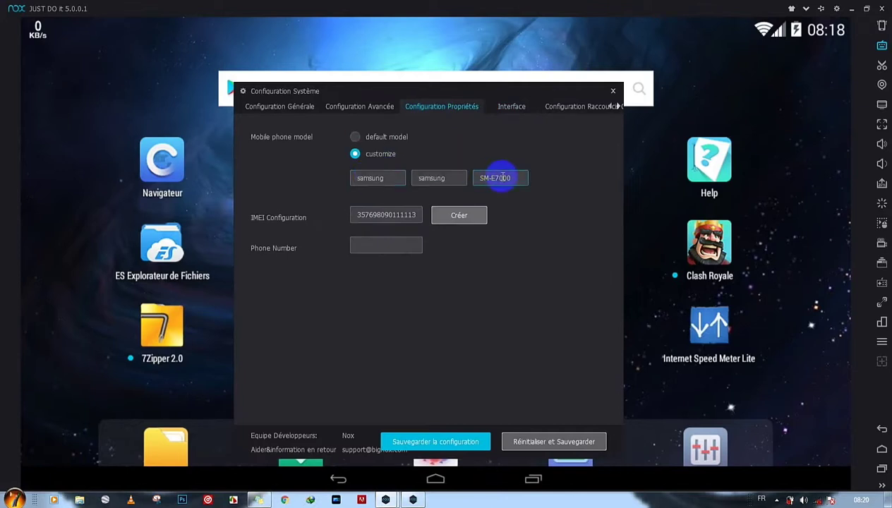
pyautogui.click(355, 137)
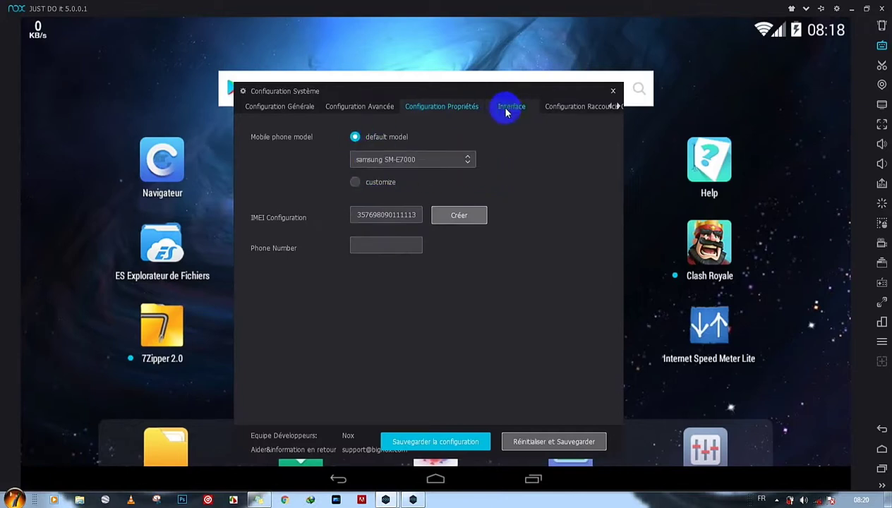
# Step: Review the interface options and the keyboard shortcut configuration, and close the system settings without saving
pyautogui.click(507, 109)
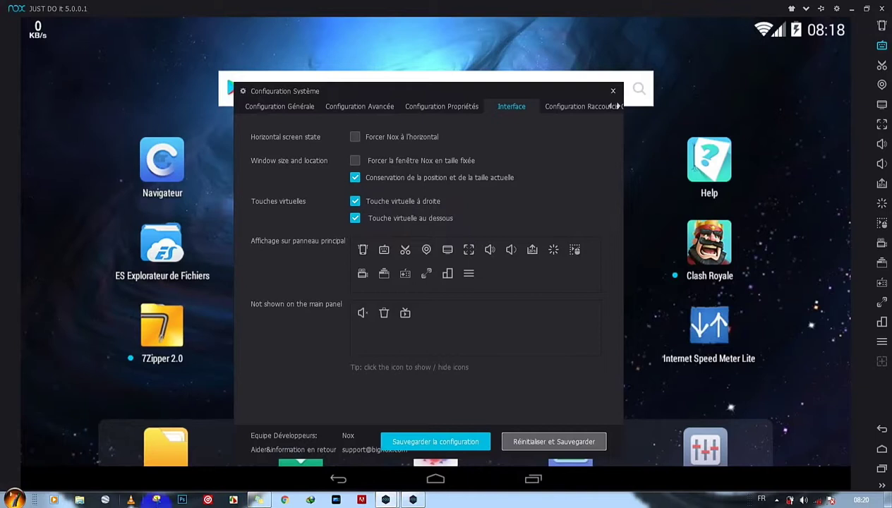
pyautogui.click(583, 108)
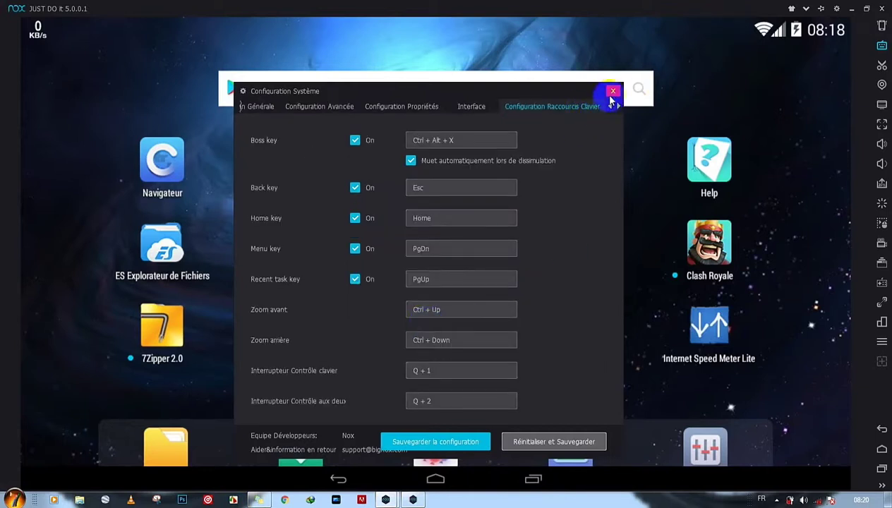
pyautogui.click(613, 92)
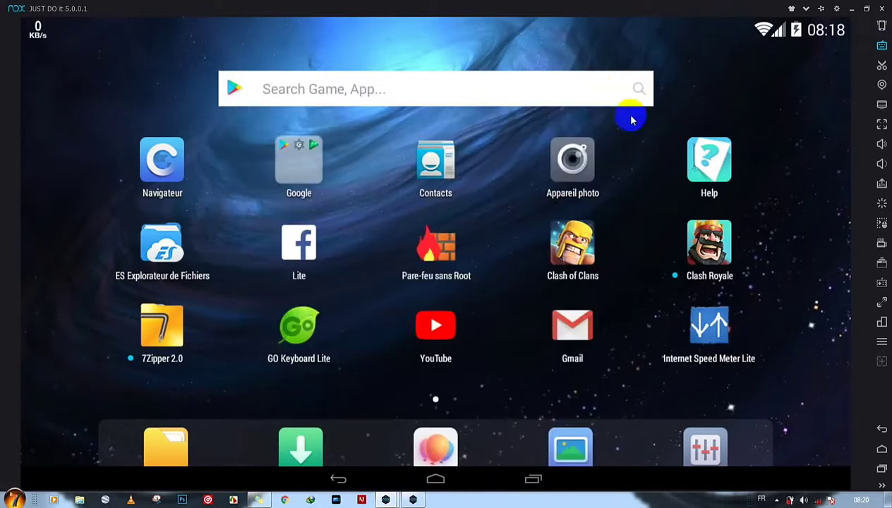
# Step: Restore the JUST DO it window to its smaller size and show its System Specs
pyautogui.click(809, 10)
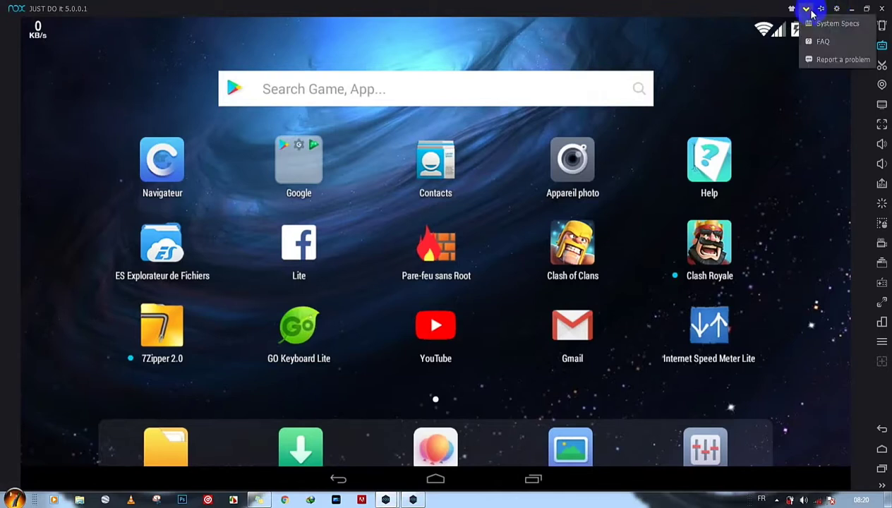
pyautogui.click(867, 8)
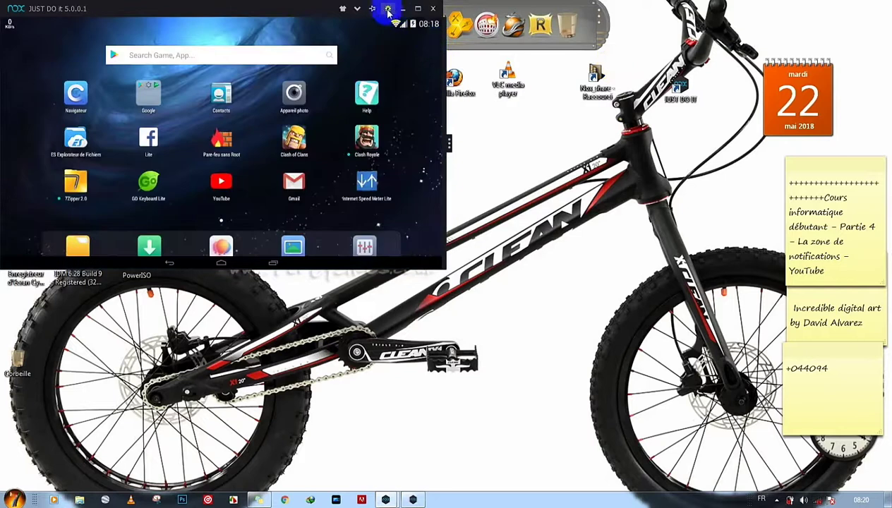
pyautogui.click(357, 8)
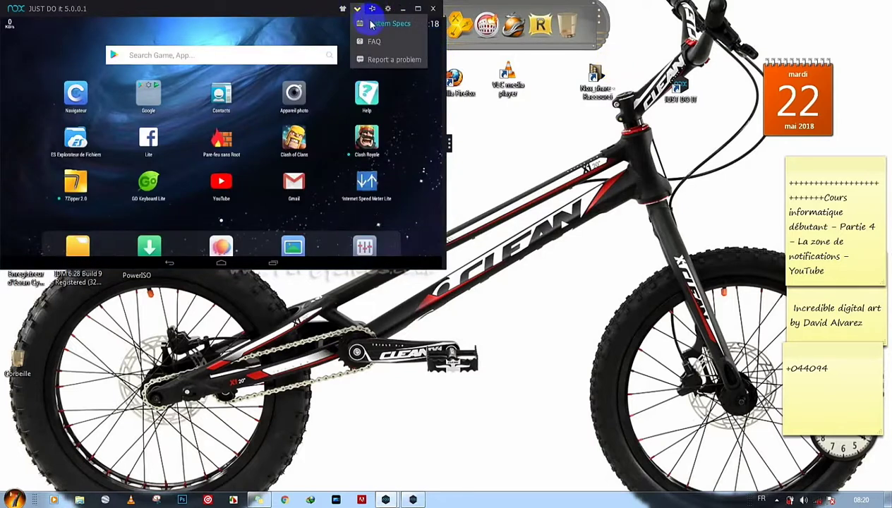
pyautogui.click(388, 23)
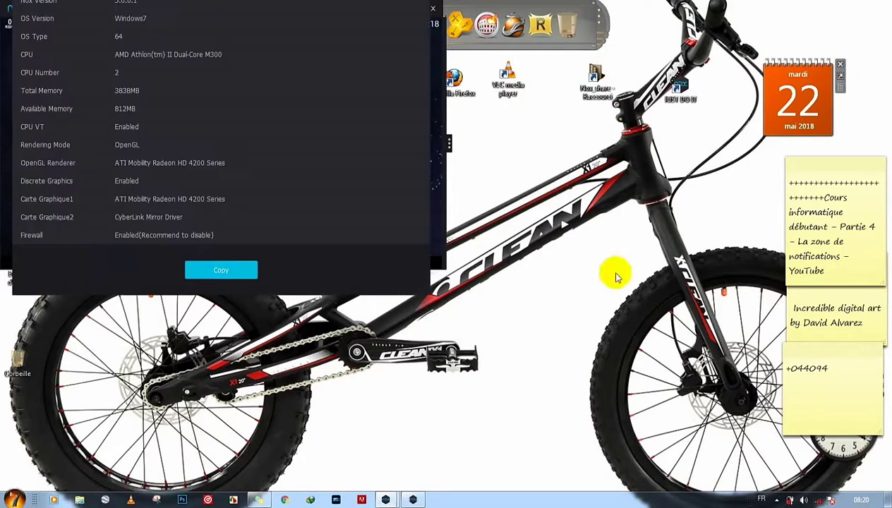
# Step: Bring the System Specs fully into view, examine the Nox version, CPU, memory, rendering and firewall details, and close them
pyautogui.rightClick(524, 257)
pyautogui.click(552, 289)
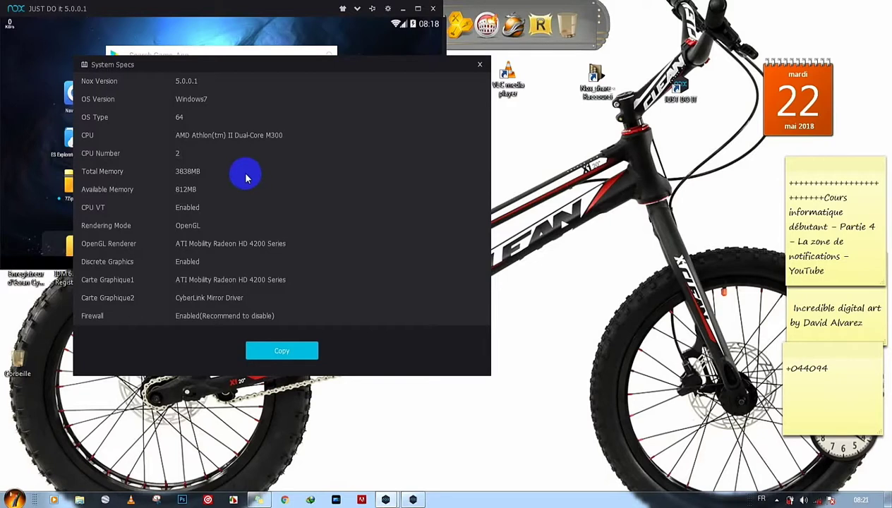
pyautogui.moveTo(328, 65); pyautogui.dragTo(345, 81)
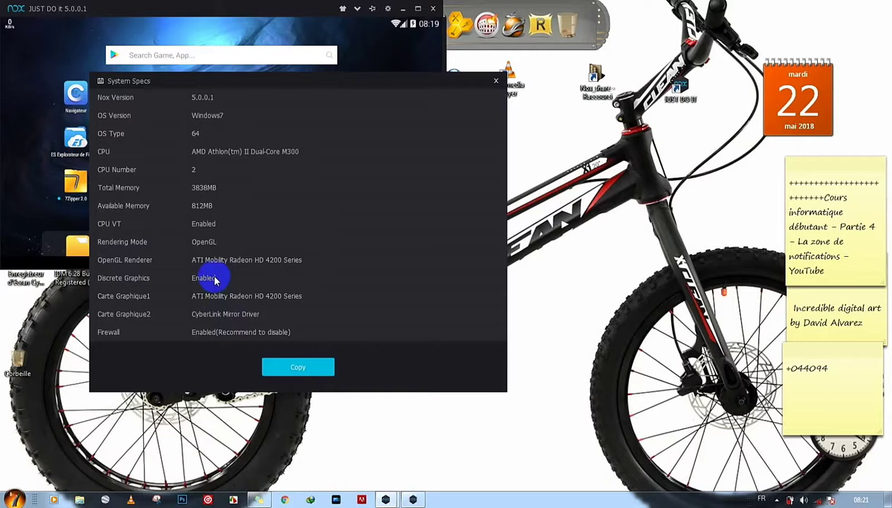
pyautogui.click(495, 81)
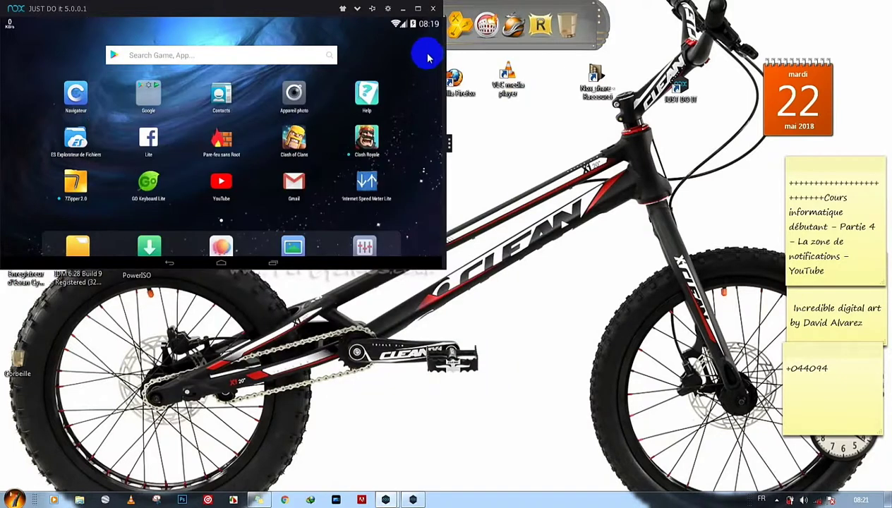
# Step: Refresh the desktop and move the JUST DO it window away from the screen corner
pyautogui.rightClick(550, 206)
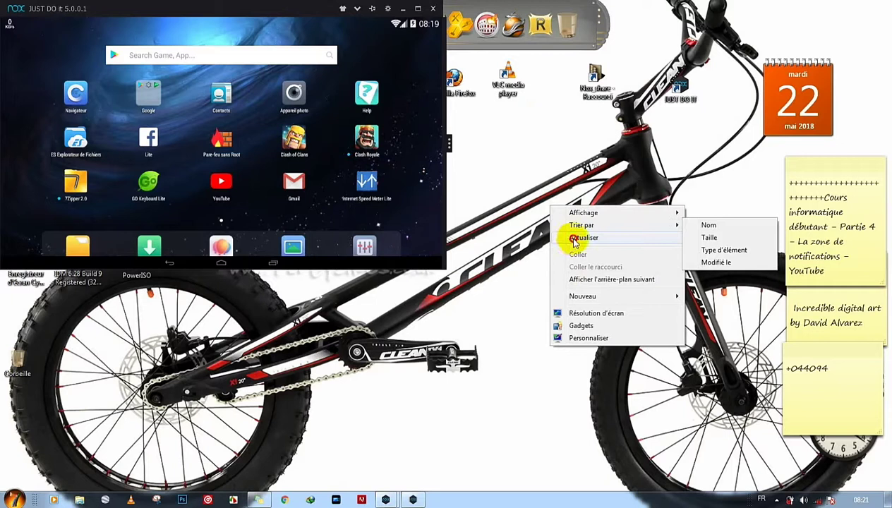
pyautogui.click(583, 238)
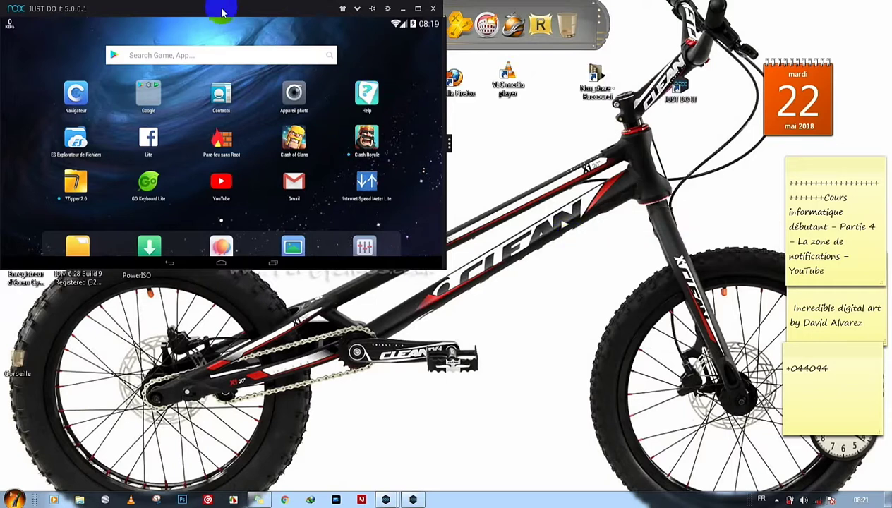
pyautogui.moveTo(221, 10); pyautogui.dragTo(285, 22)
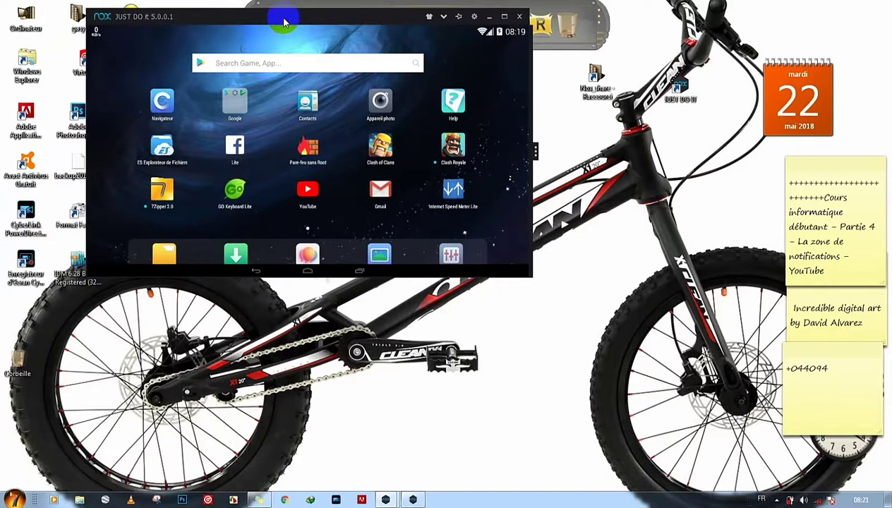
# Step: Show the Nox Multi-lanceur and close it, and minimize the JUST DO it window
pyautogui.click(413, 500)
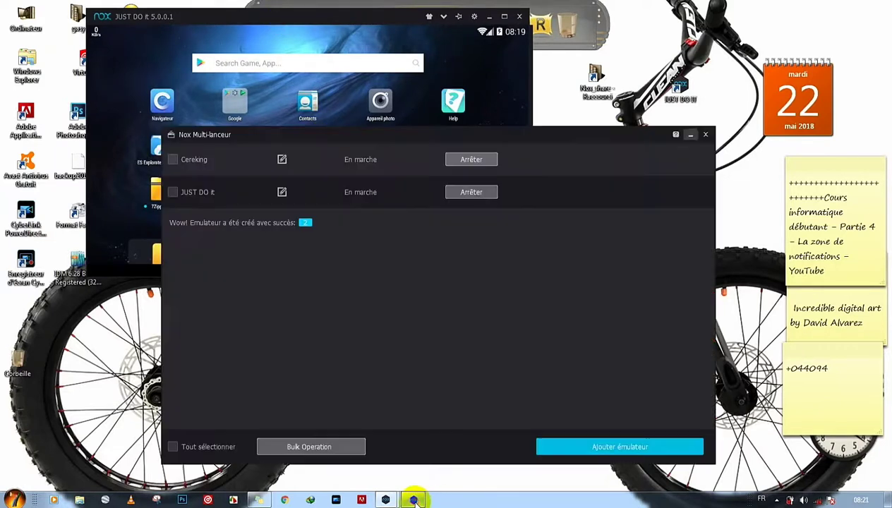
pyautogui.click(705, 134)
pyautogui.click(489, 16)
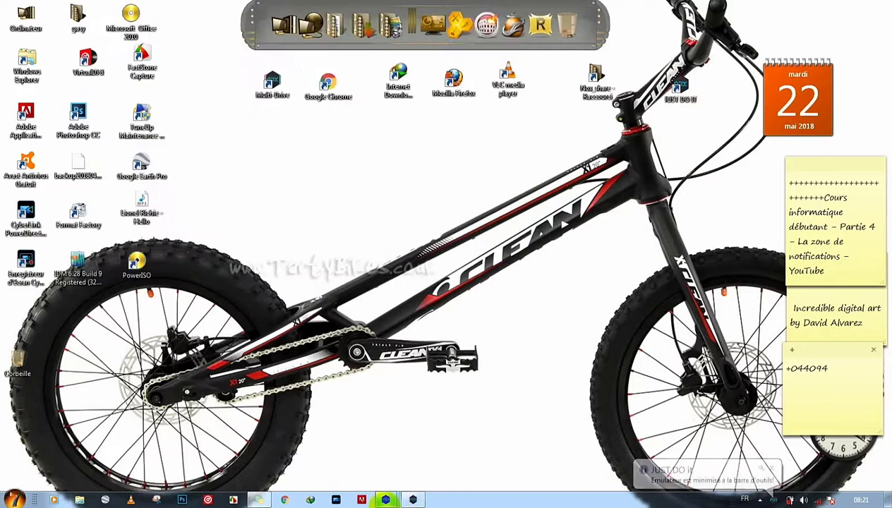
# Step: Bring up the Cereking instance and open its app drawer, and refresh the desktop
pyautogui.moveTo(387, 499)
pyautogui.click(470, 419)
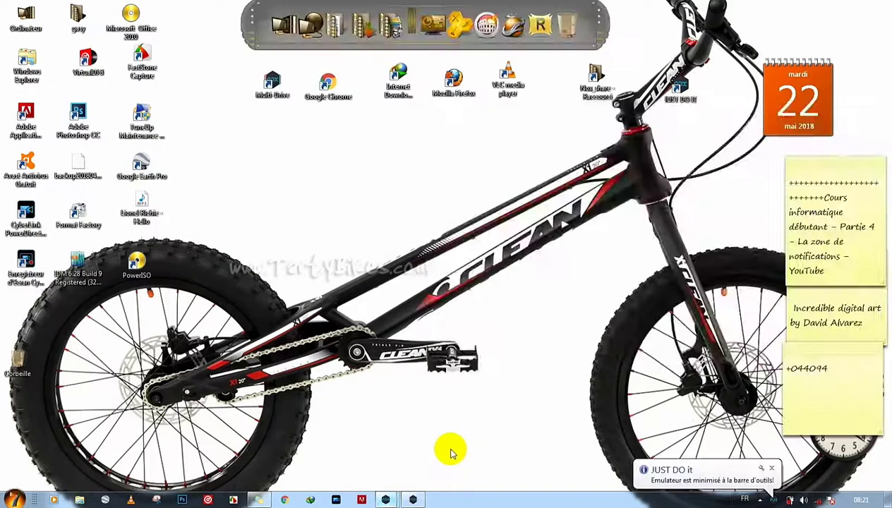
pyautogui.click(639, 332)
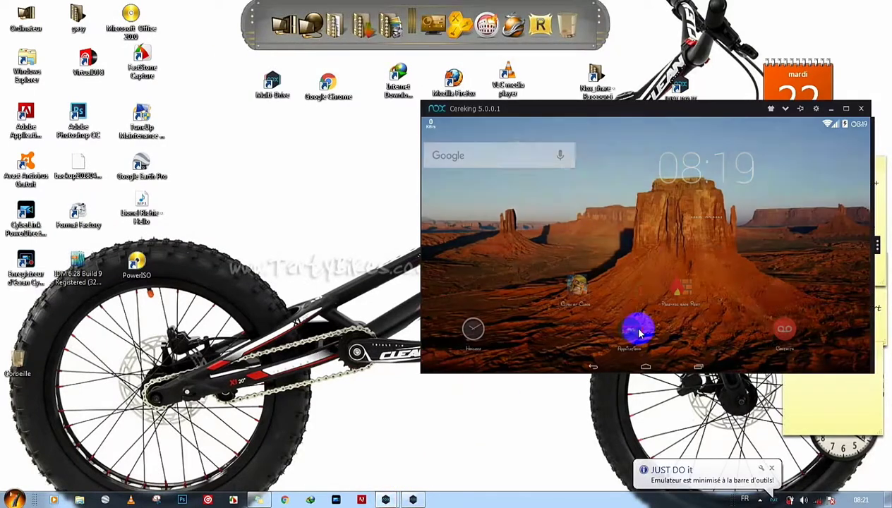
pyautogui.rightClick(256, 172)
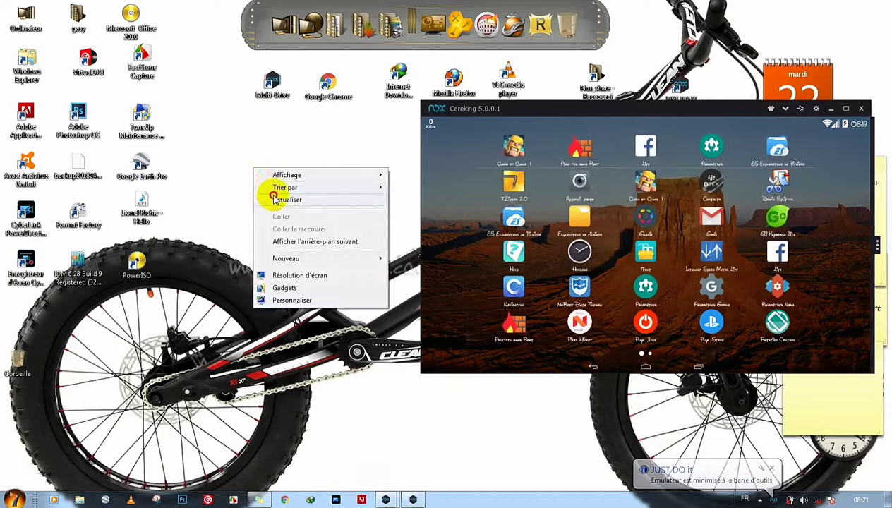
pyautogui.click(279, 199)
# Step: Restore the JUST DO it instance beside Cereking and bring the Cereking window to the front
pyautogui.moveTo(385, 500)
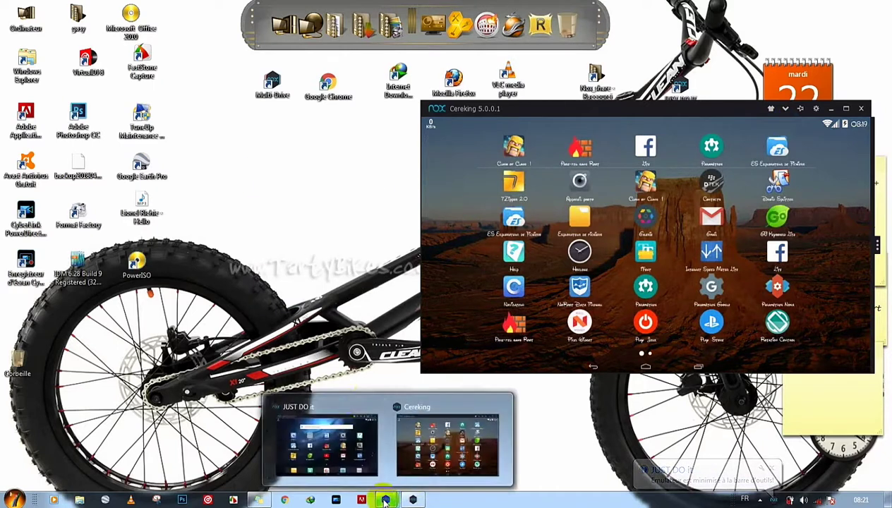
pyautogui.click(325, 434)
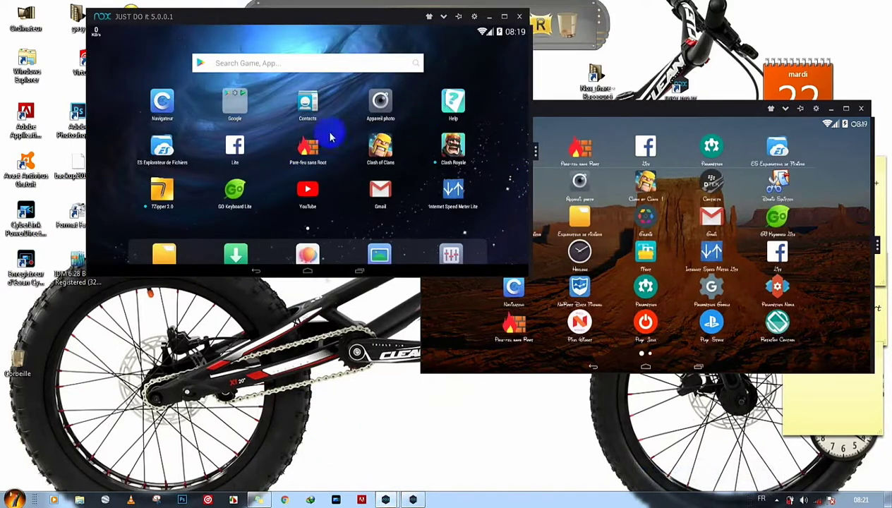
pyautogui.click(624, 108)
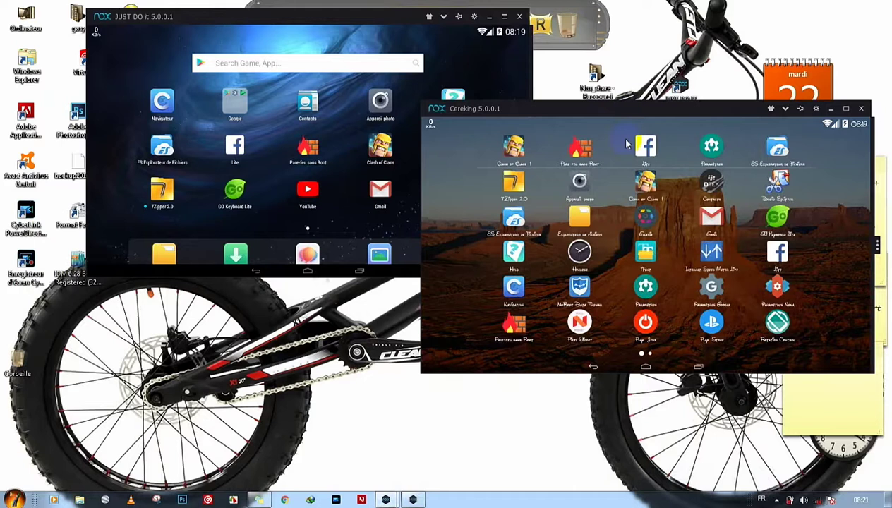
# Step: View the Cereking app drawer in a maximized window, return the window to its smaller size and minimize it
pyautogui.click(847, 108)
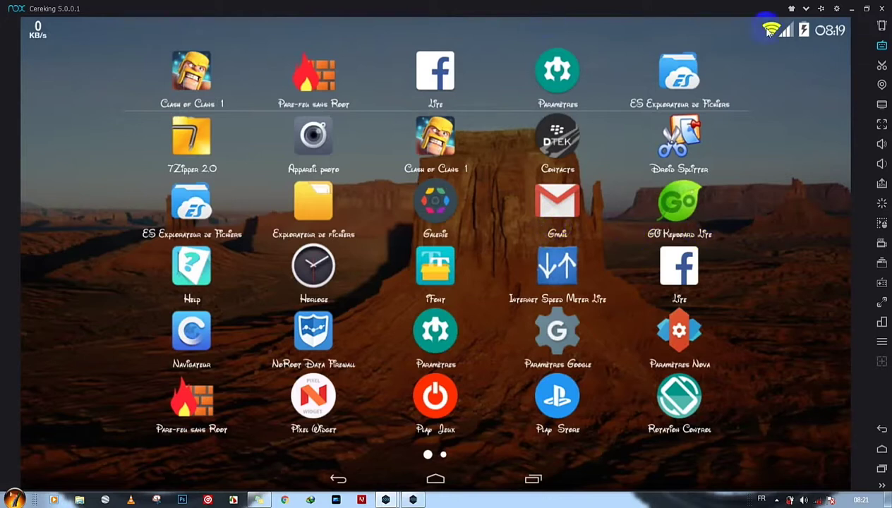
pyautogui.moveTo(762, 29); pyautogui.dragTo(336, 192)
pyautogui.moveTo(202, 256); pyautogui.dragTo(423, 211)
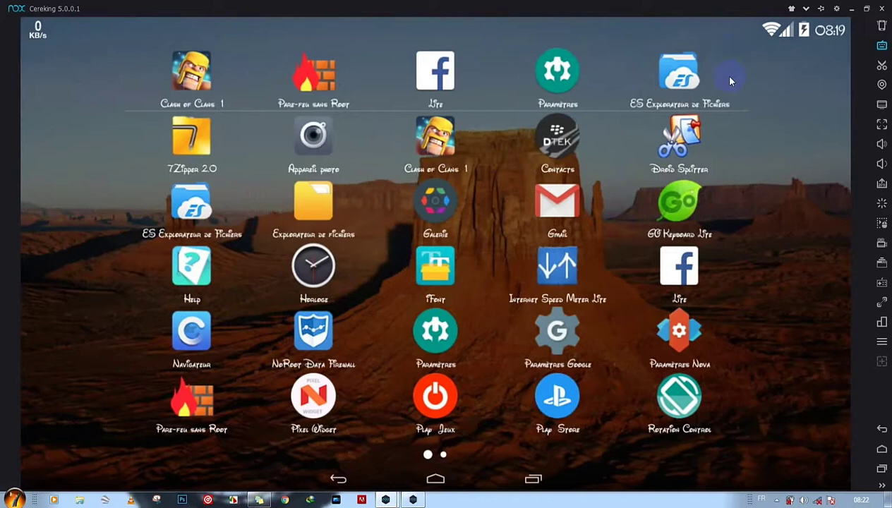
pyautogui.click(866, 9)
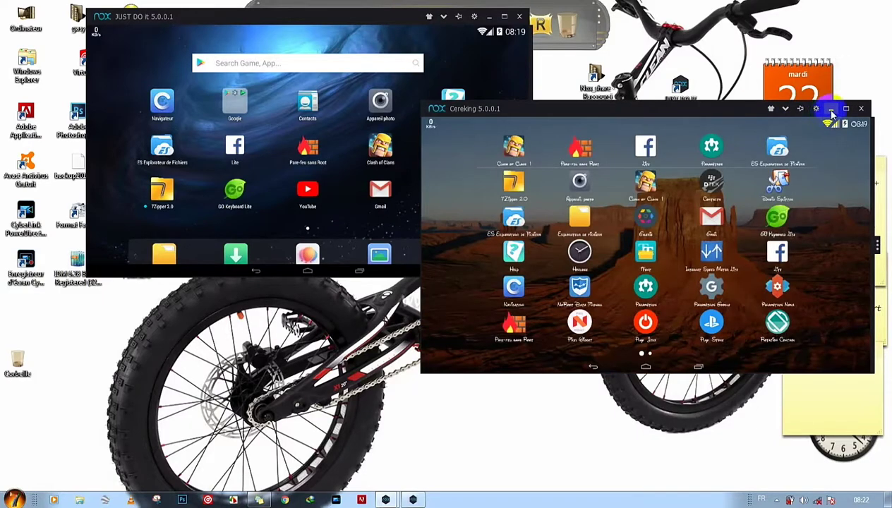
pyautogui.click(832, 111)
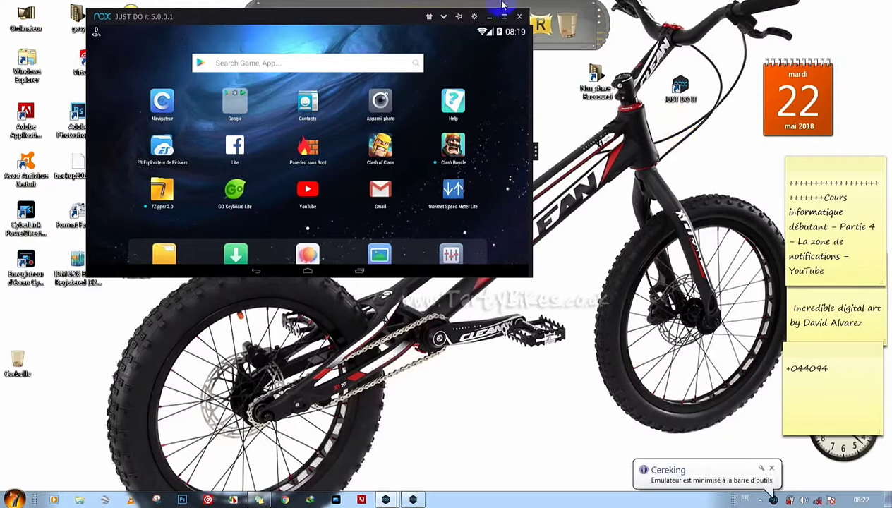
# Step: Place the JUST DO it window in the upper-left corner and the restored Cereking window at the lower right
pyautogui.moveTo(318, 19); pyautogui.dragTo(235, 7)
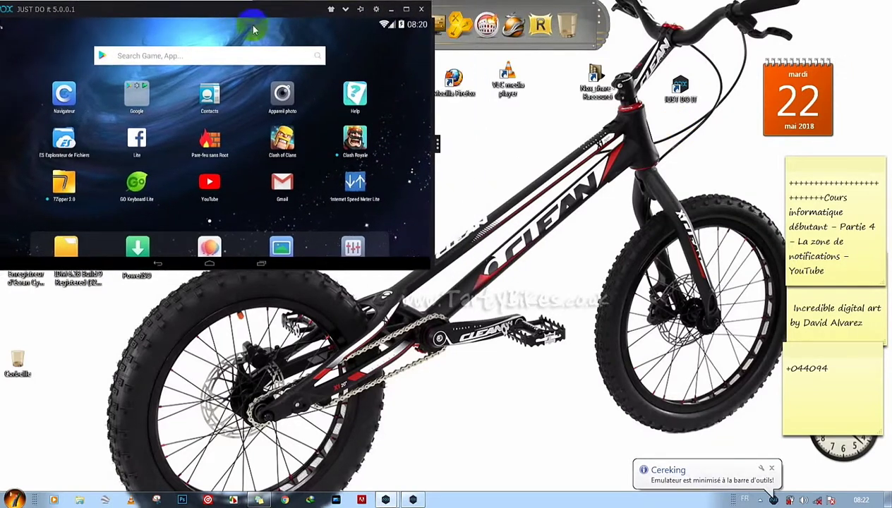
pyautogui.moveTo(385, 498)
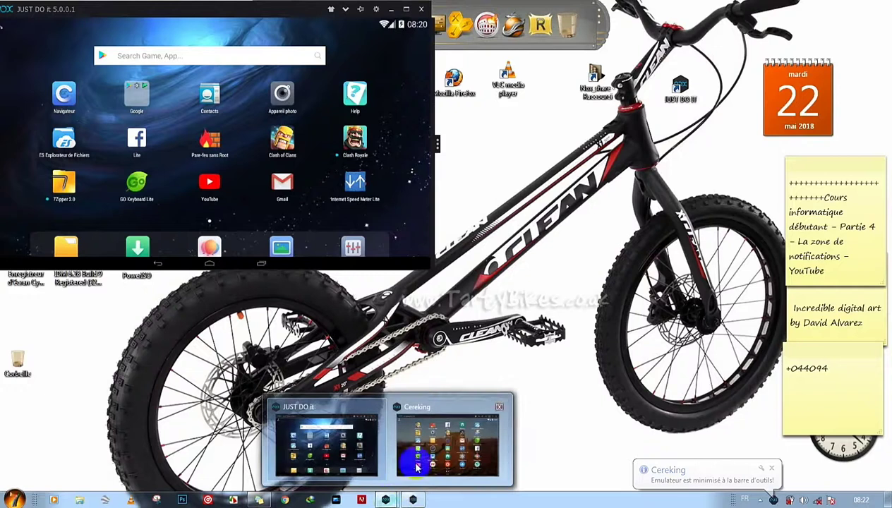
pyautogui.click(417, 467)
pyautogui.moveTo(573, 116); pyautogui.dragTo(583, 151)
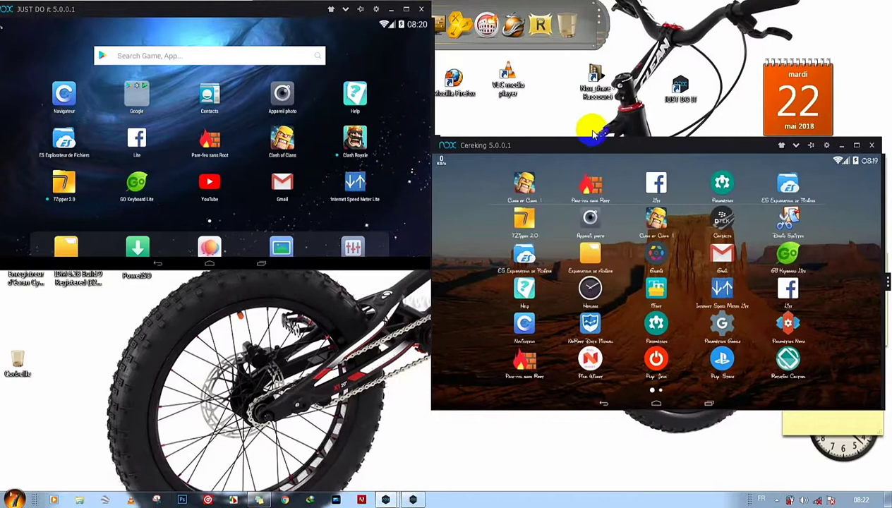
# Step: Minimize the Cereking window and refresh the desktop
pyautogui.click(595, 79)
pyautogui.click(676, 133)
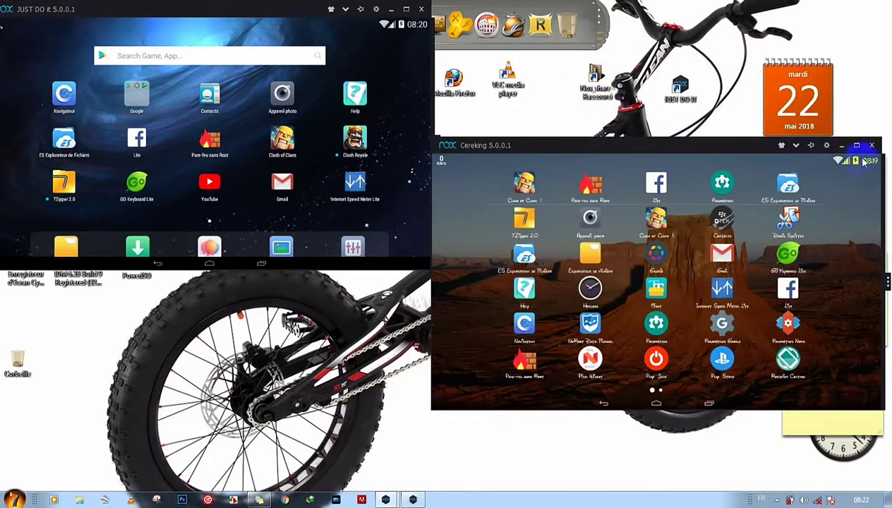
pyautogui.click(841, 146)
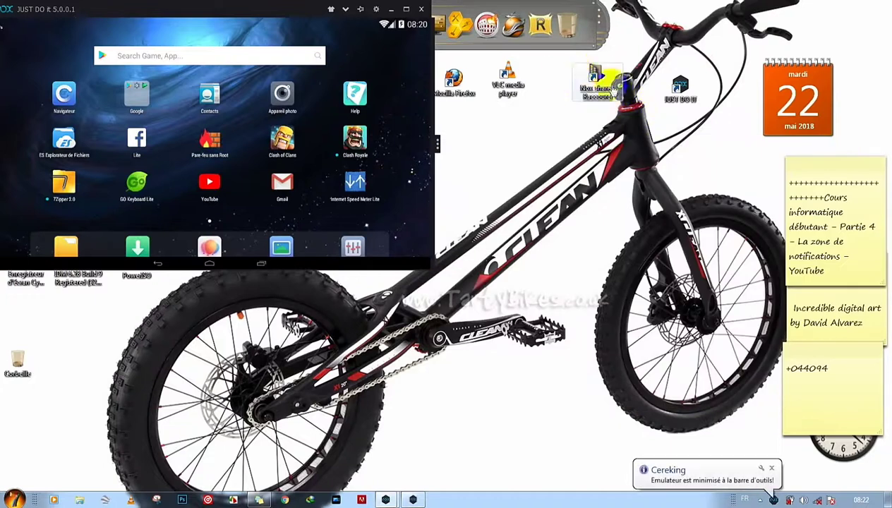
pyautogui.rightClick(469, 172)
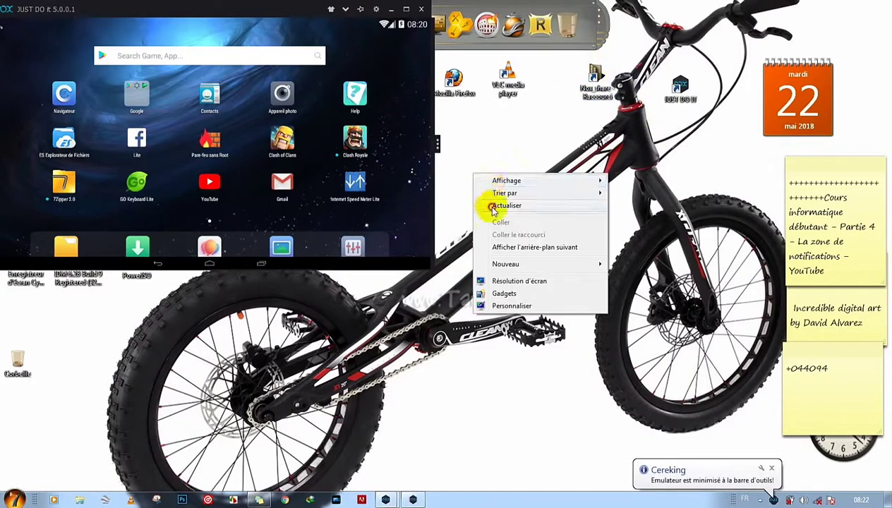
pyautogui.click(492, 205)
# Step: Open the Nox_share shared folder from its desktop shortcut and refresh the desktop
pyautogui.click(592, 74)
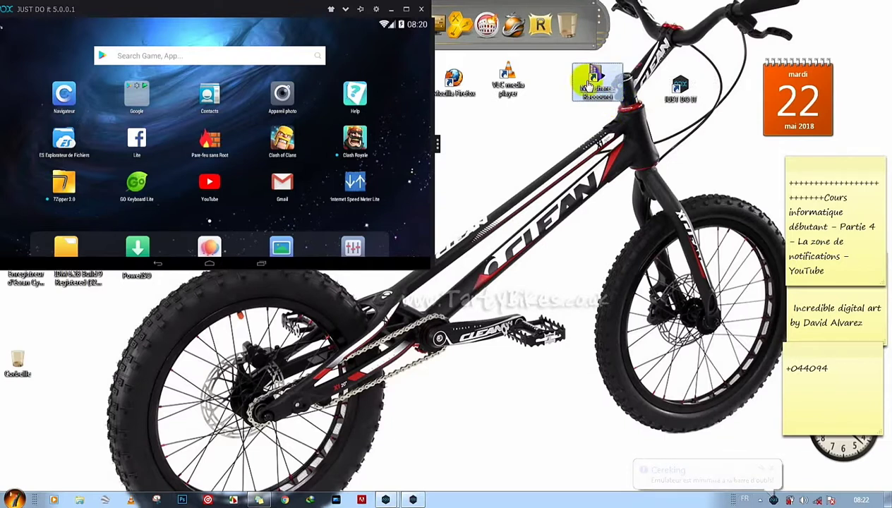
pyautogui.doubleClick(591, 73)
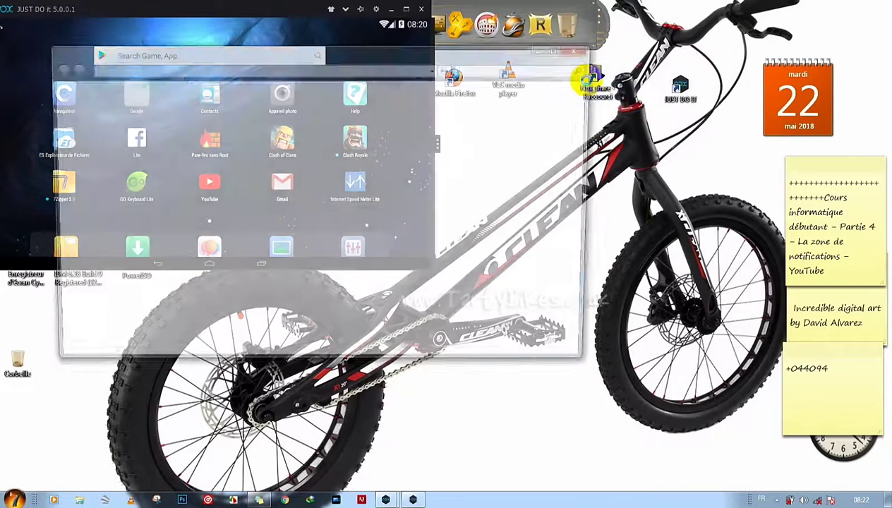
pyautogui.rightClick(638, 180)
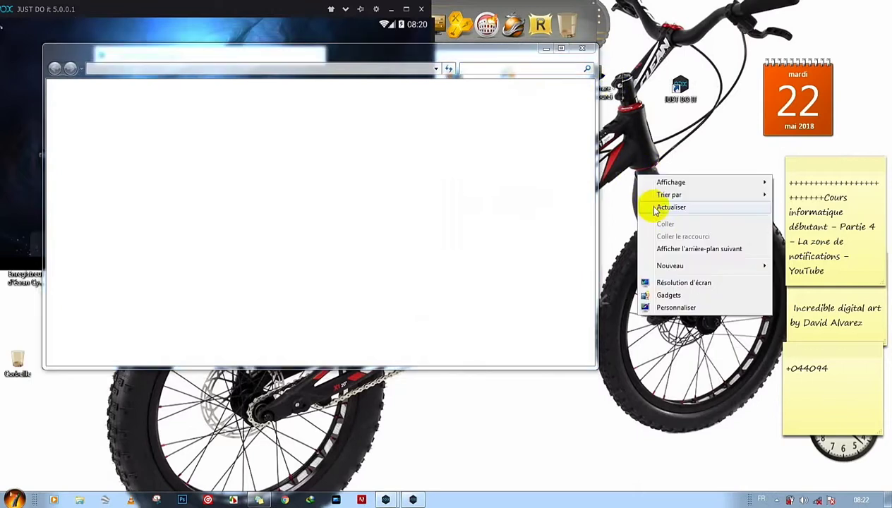
pyautogui.click(644, 204)
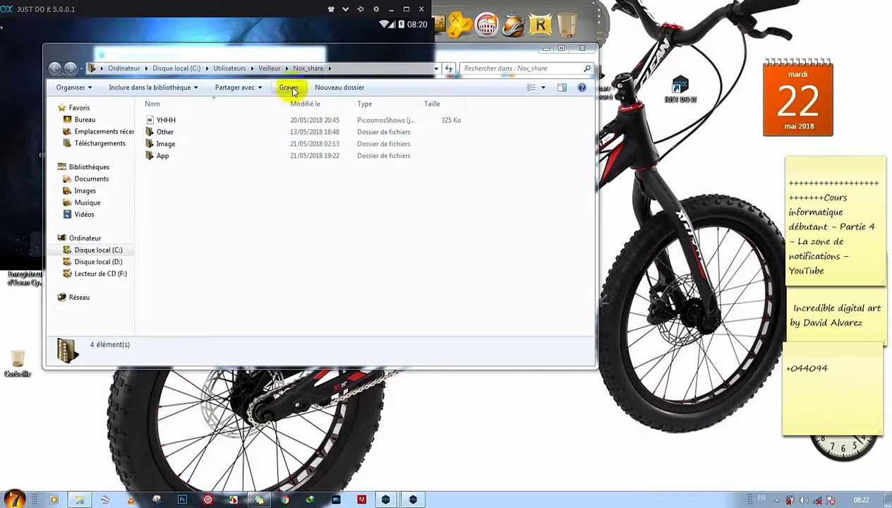
# Step: Move the Nox_share window lower and minimize JUST DO it, and briefly maximize the folder window before restoring it
pyautogui.moveTo(295, 58); pyautogui.dragTo(314, 131)
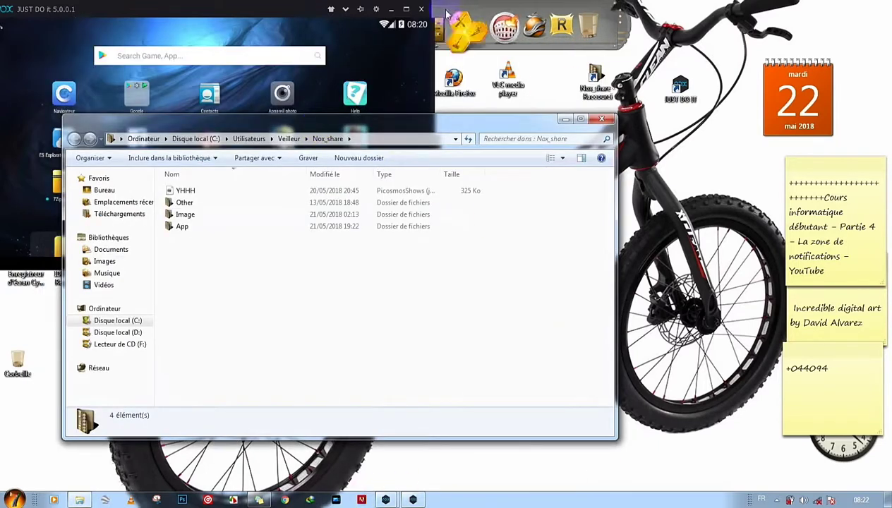
pyautogui.click(391, 9)
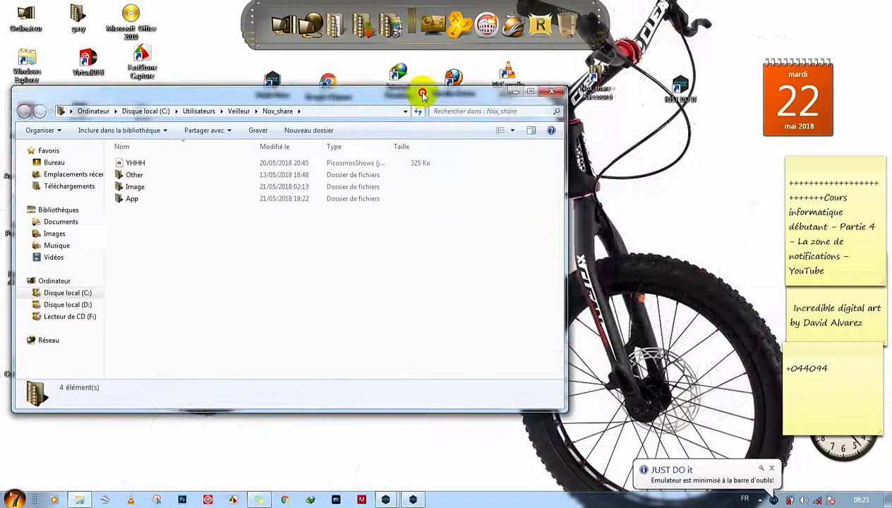
pyautogui.moveTo(419, 120); pyautogui.dragTo(370, 5)
pyautogui.click(855, 5)
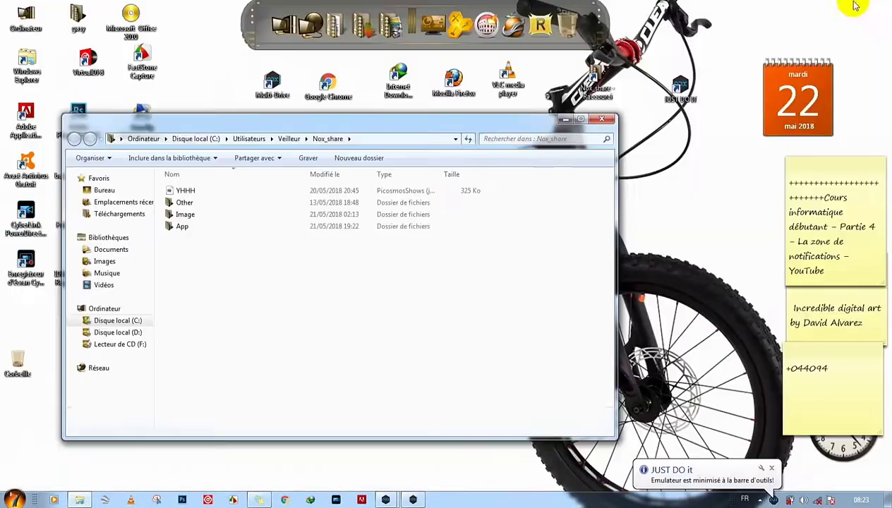
# Step: Restore the Cereking window and arrange it at the desktop's upper right beside the Nox_share folder window at the upper left
pyautogui.moveTo(413, 500)
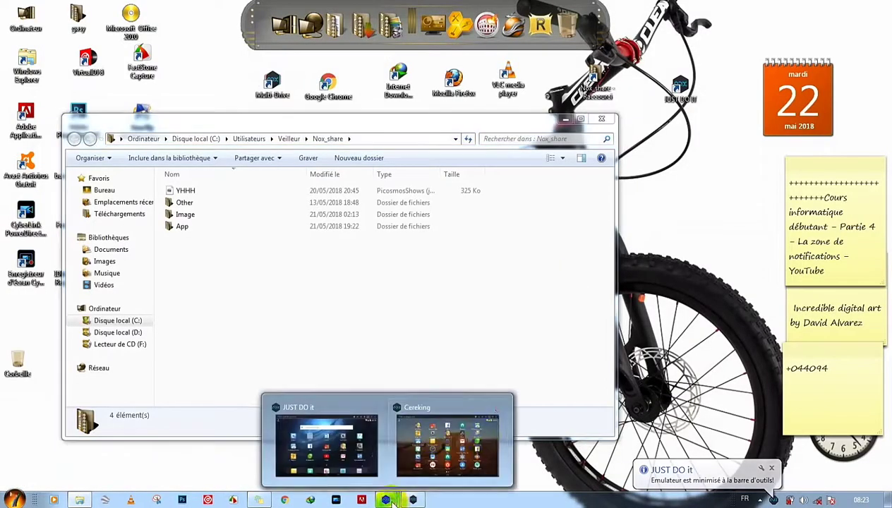
pyautogui.click(433, 438)
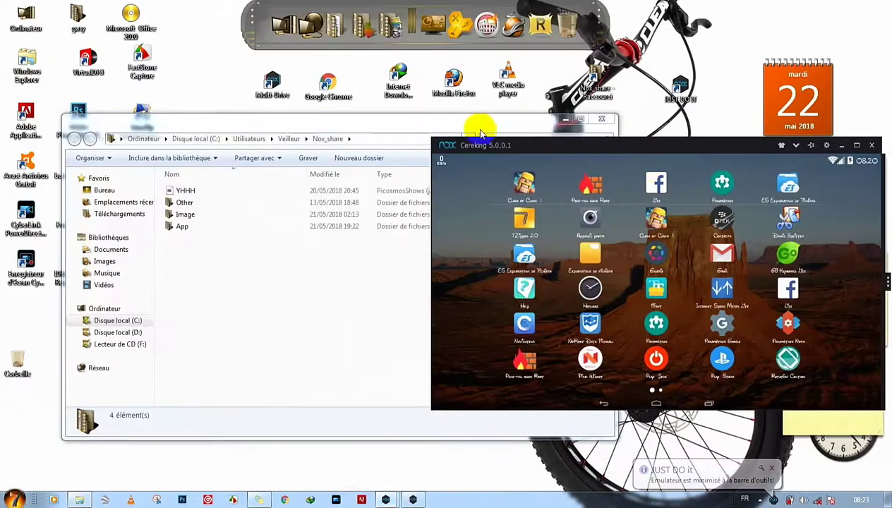
pyautogui.moveTo(479, 127); pyautogui.dragTo(374, 12)
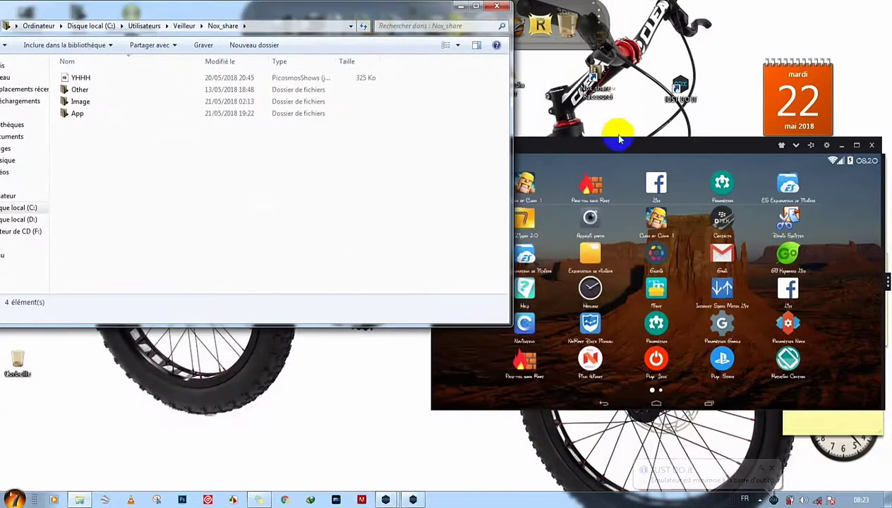
pyautogui.moveTo(621, 145); pyautogui.dragTo(644, 6)
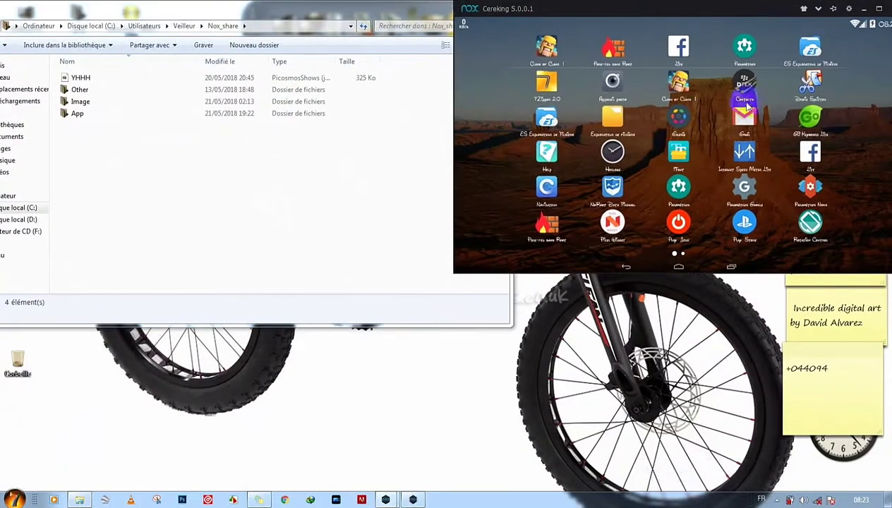
# Step: Launch ES Explorateur de fichiers in the Cereking instance and refresh the desktop while it loads
pyautogui.click(818, 49)
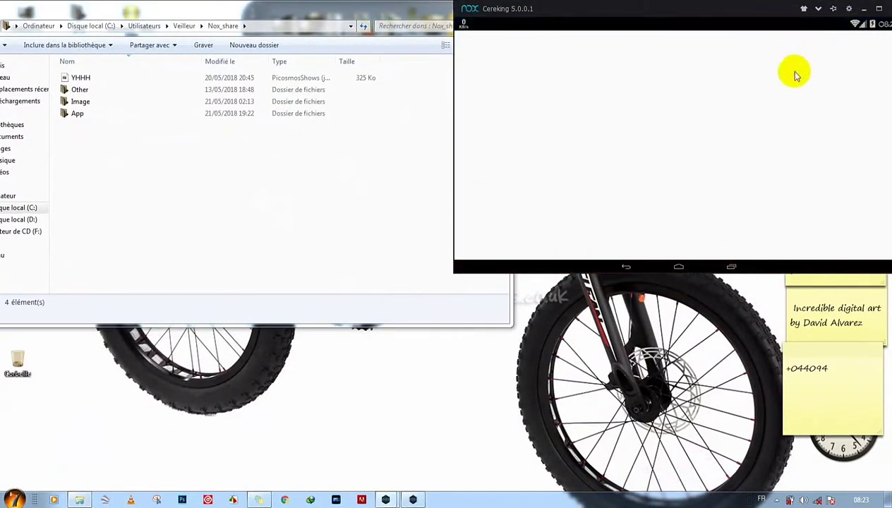
pyautogui.rightClick(585, 417)
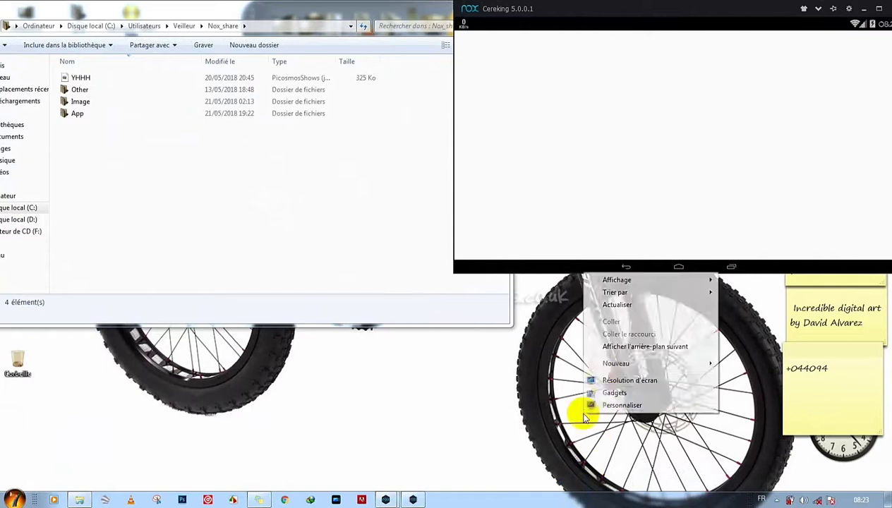
pyautogui.click(606, 304)
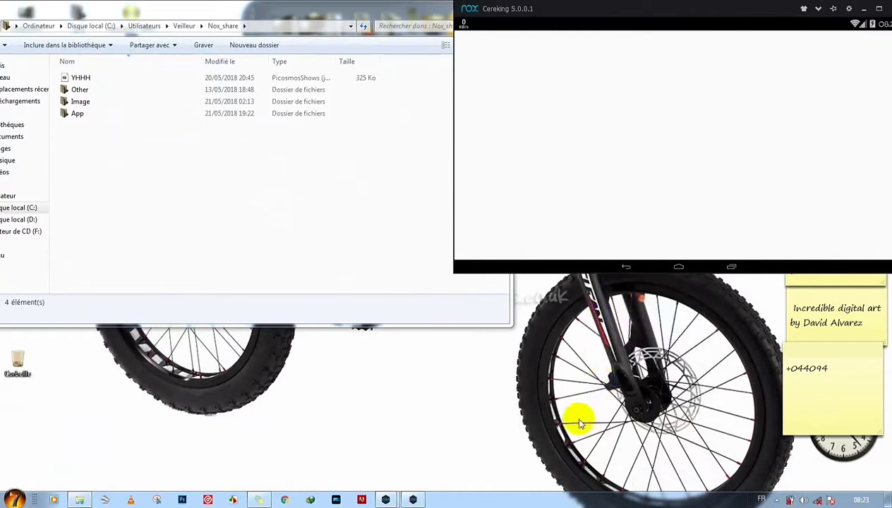
pyautogui.rightClick(579, 424)
pyautogui.click(579, 323)
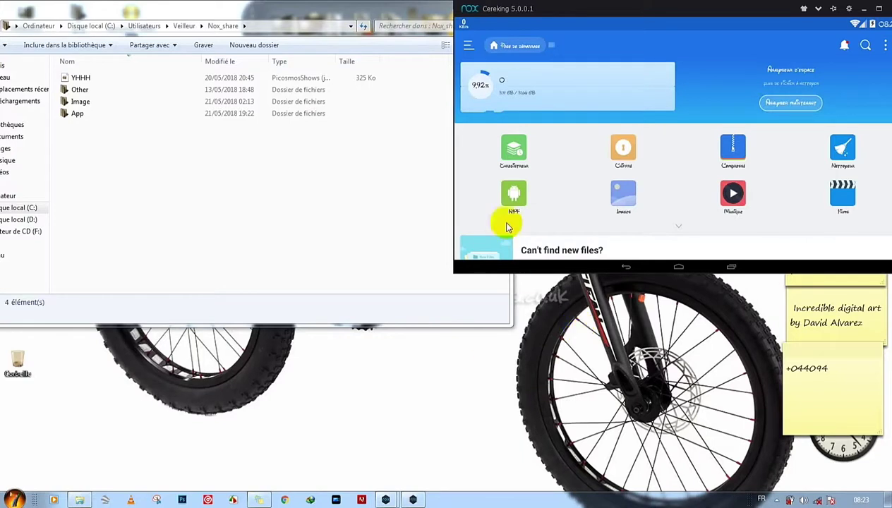
# Step: Browse the emulator's internal storage folders, and look into the mnt folder under the root directory before returning to the root
pyautogui.click(572, 79)
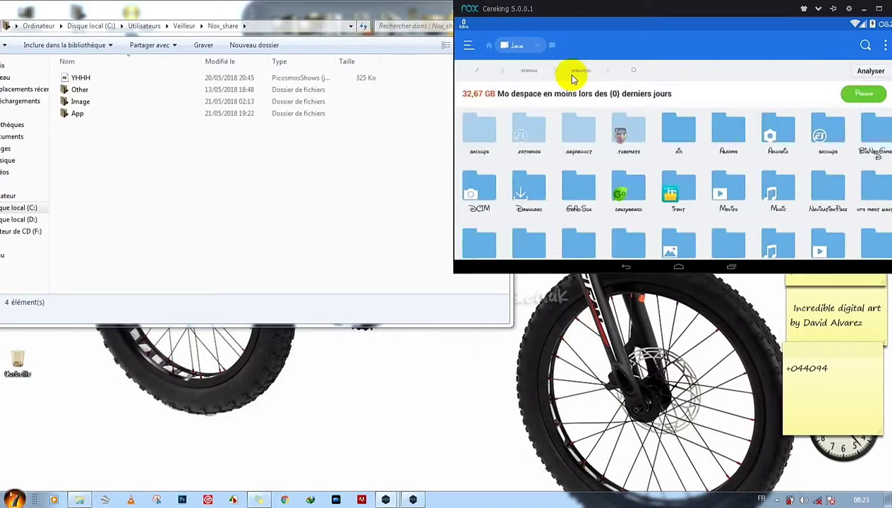
pyautogui.scroll(-2, 683, 173)
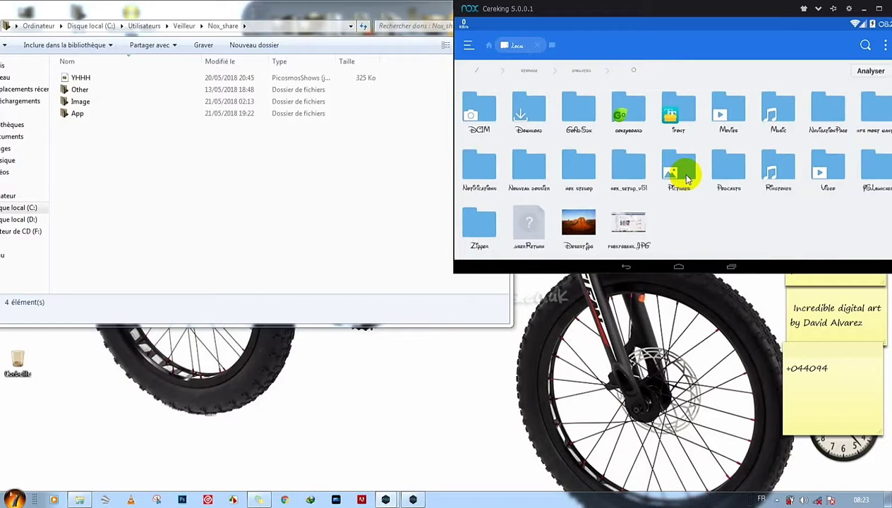
pyautogui.scroll(2, 688, 180)
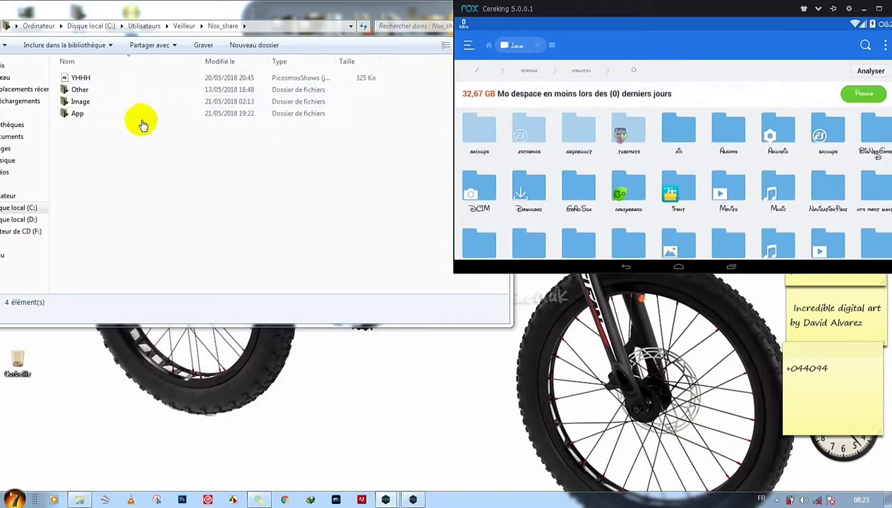
pyautogui.click(475, 73)
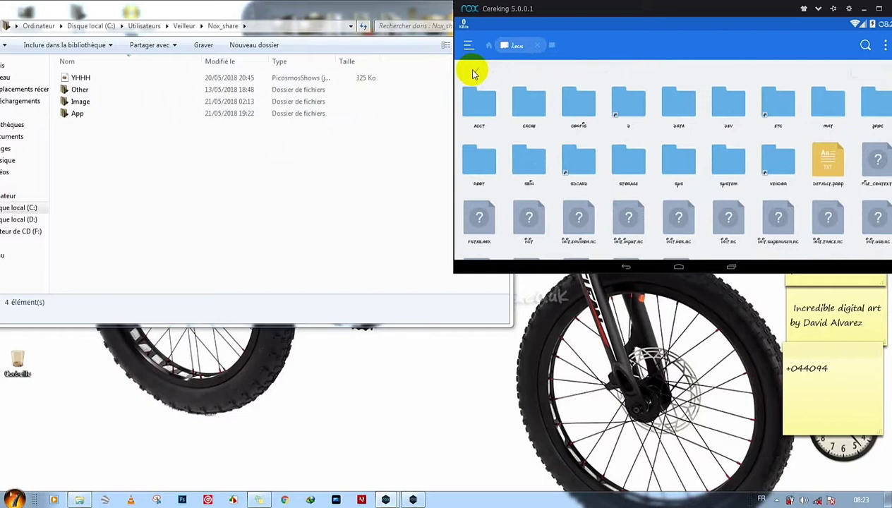
pyautogui.click(834, 113)
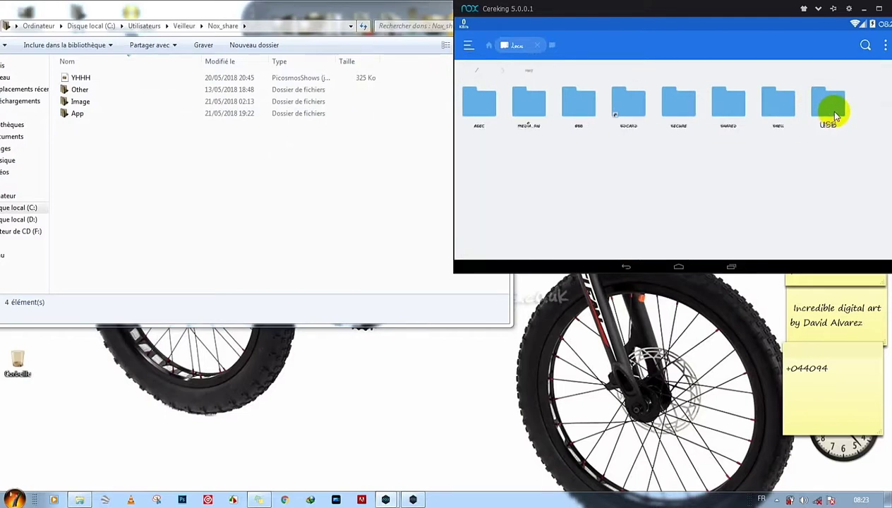
pyautogui.click(482, 74)
# Step: Locate the Explorateur root option in the file explorer's side menu, and view and close its settings dialog
pyautogui.click(465, 46)
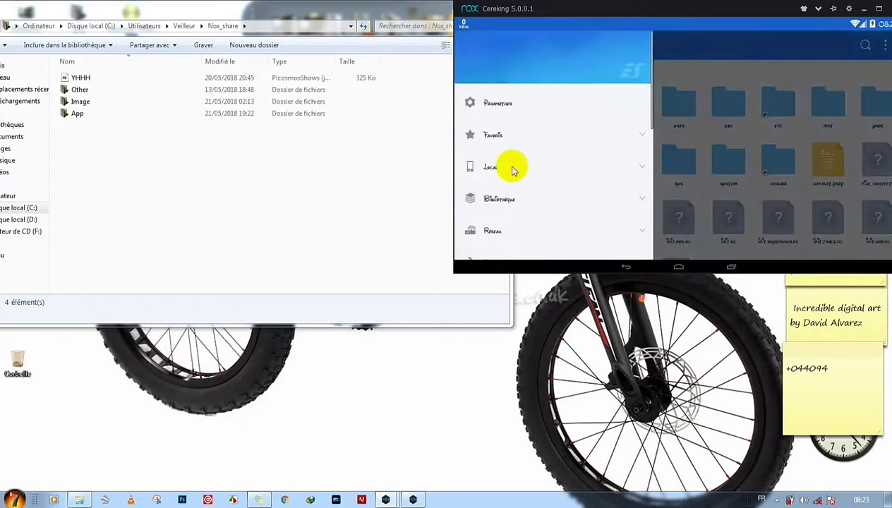
pyautogui.scroll(-5, 512, 167)
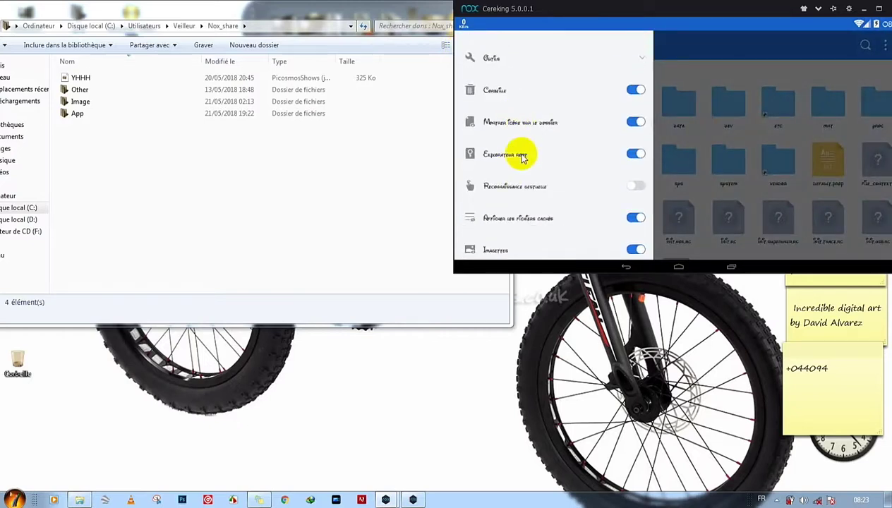
pyautogui.scroll(2, 525, 167)
pyautogui.scroll(-2, 526, 167)
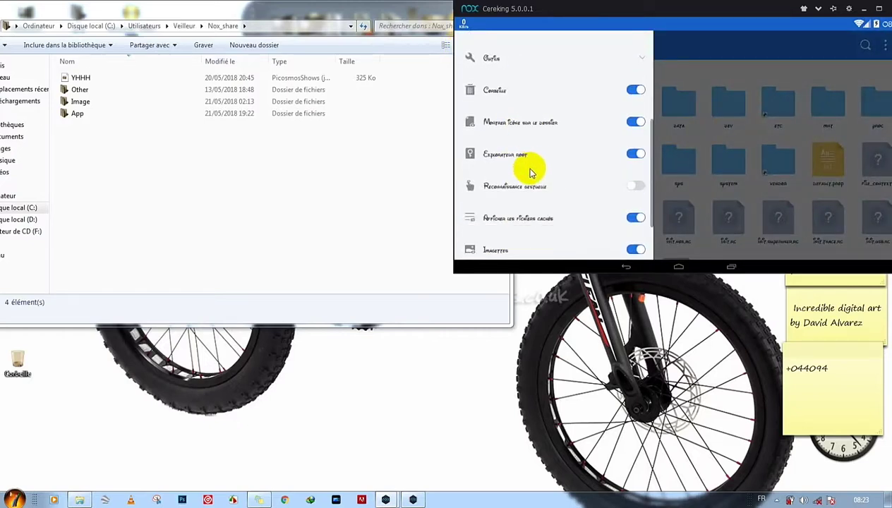
pyautogui.click(628, 156)
pyautogui.click(508, 90)
pyautogui.click(467, 48)
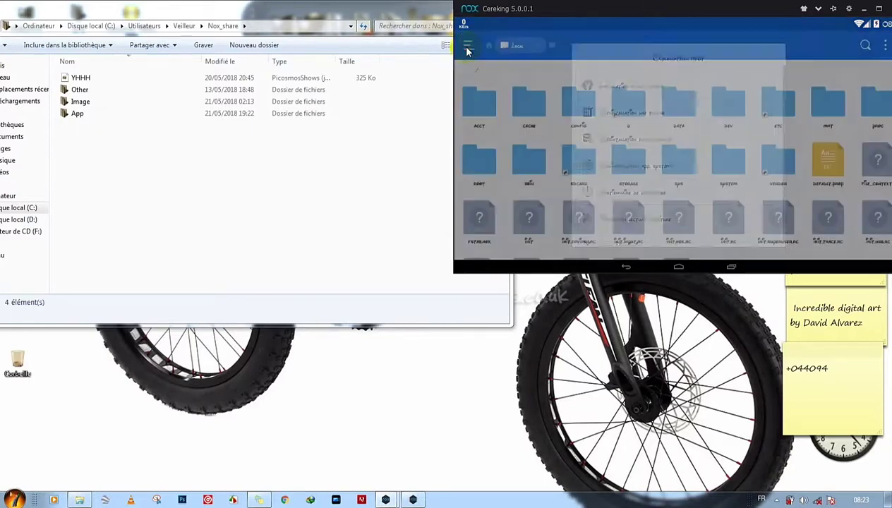
# Step: Switch Explorateur root off and back on, and close the side menu
pyautogui.click(467, 48)
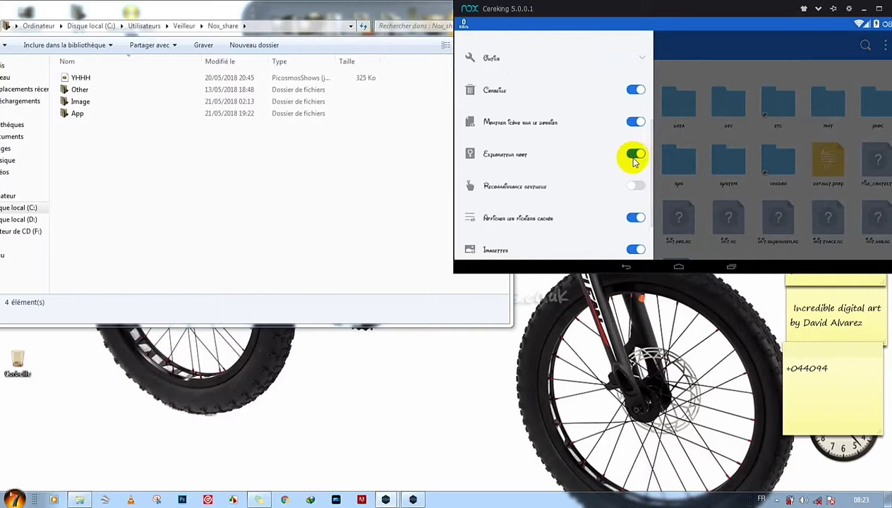
pyautogui.click(633, 160)
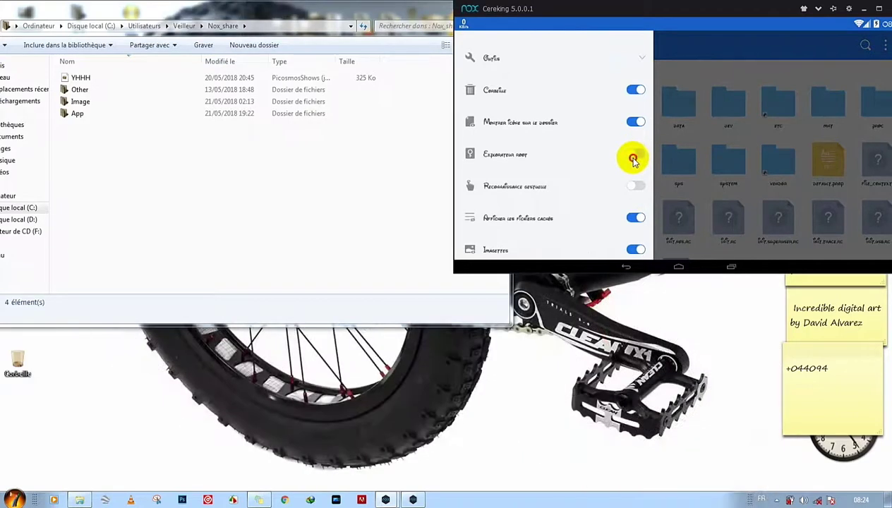
pyautogui.click(720, 44)
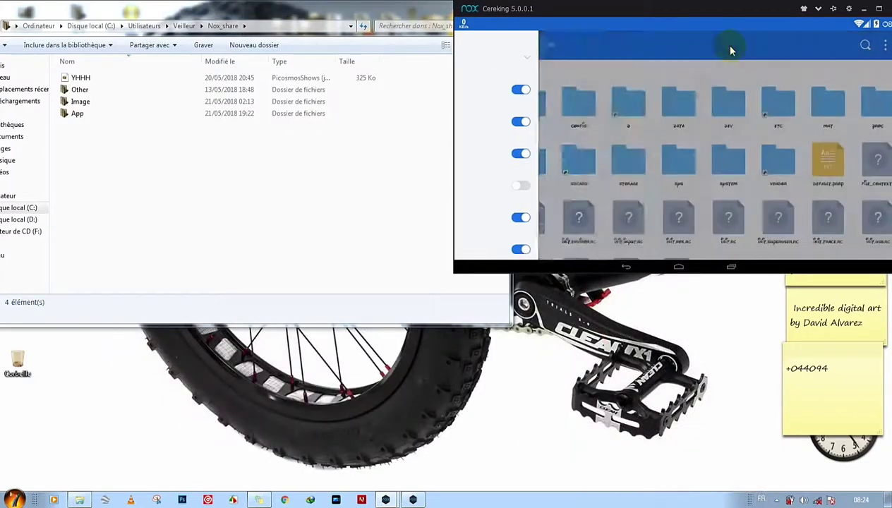
# Step: Revisit the mnt folder, return to the file explorer's start page and reopen the internal storage
pyautogui.click(826, 103)
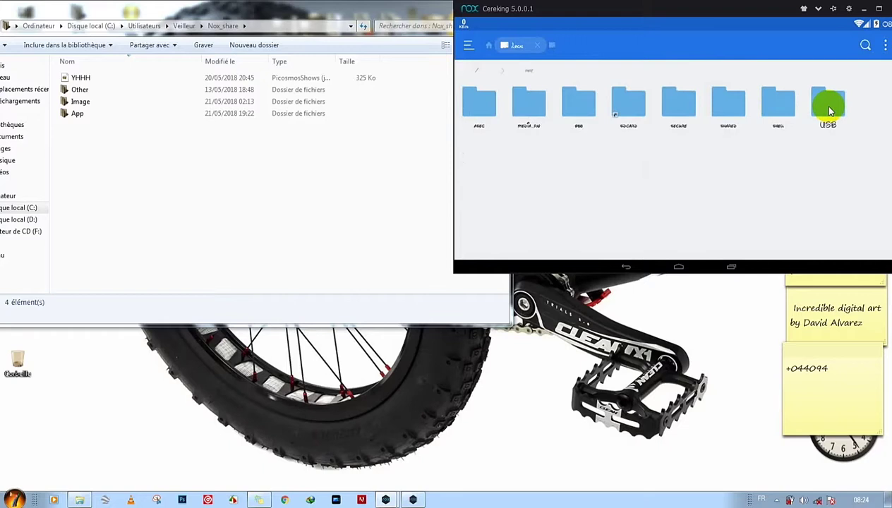
pyautogui.click(623, 265)
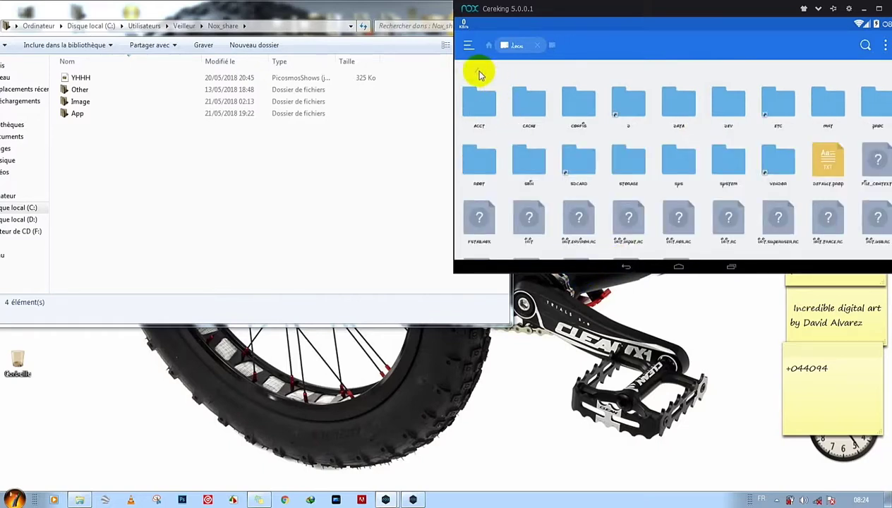
pyautogui.click(622, 266)
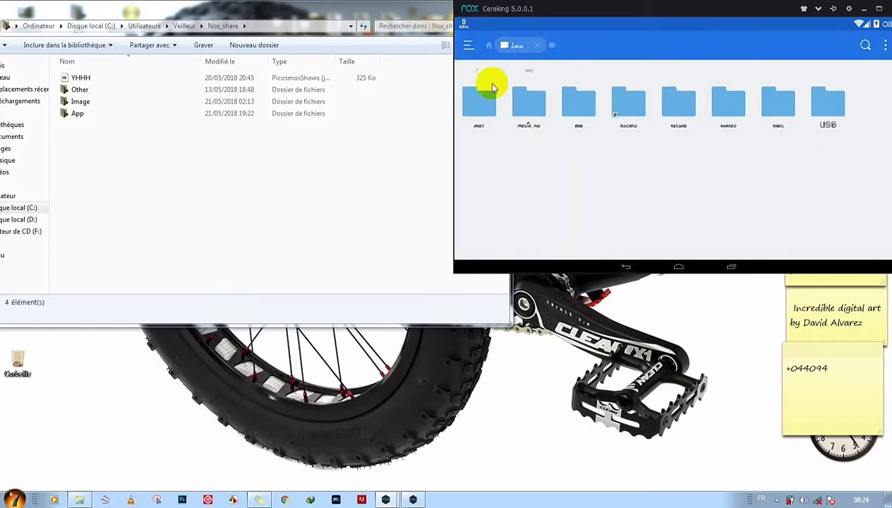
pyautogui.click(488, 45)
pyautogui.click(523, 85)
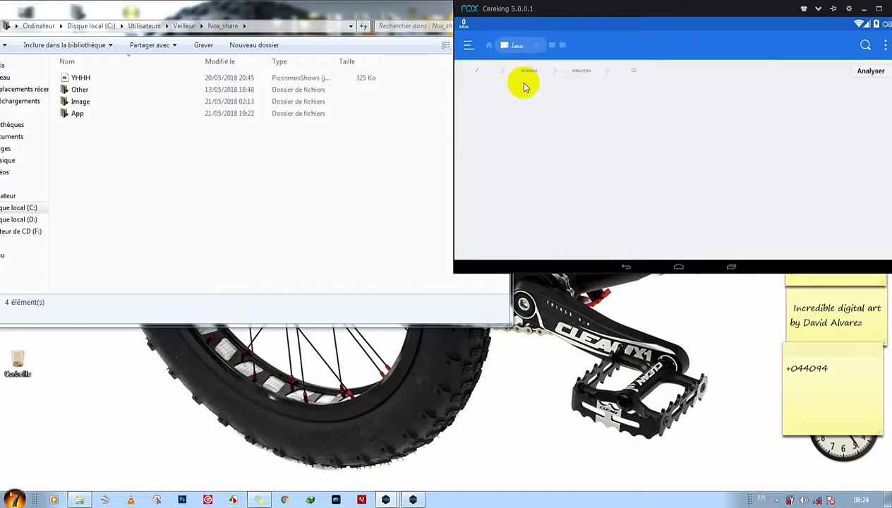
# Step: Open the App folder inside the shared folder of mnt, starting from the root directory
pyautogui.click(479, 71)
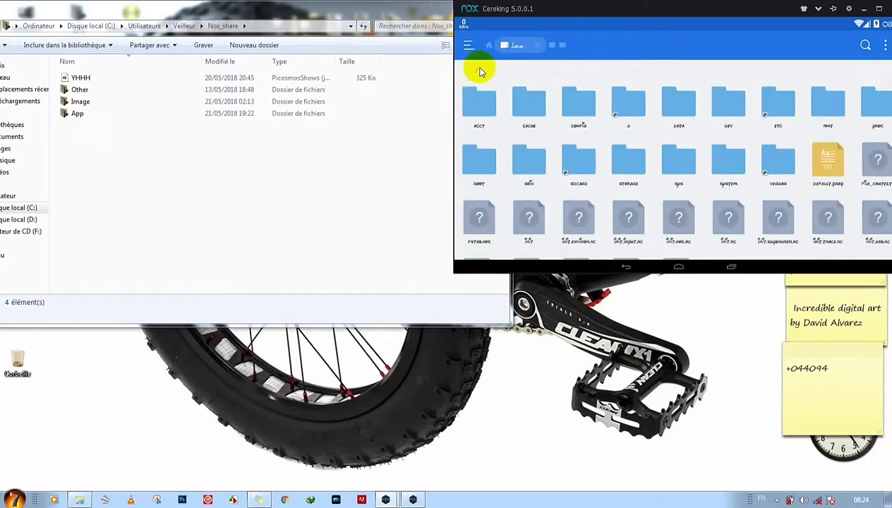
pyautogui.click(826, 100)
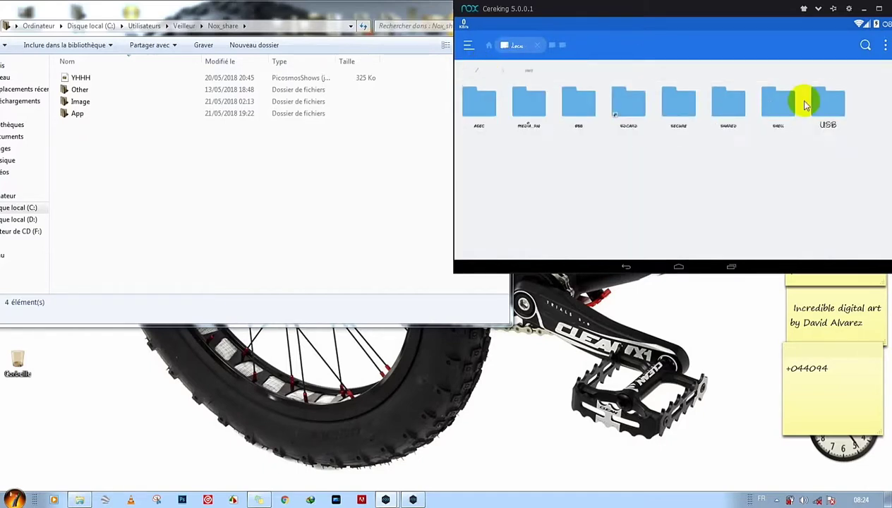
pyautogui.click(736, 106)
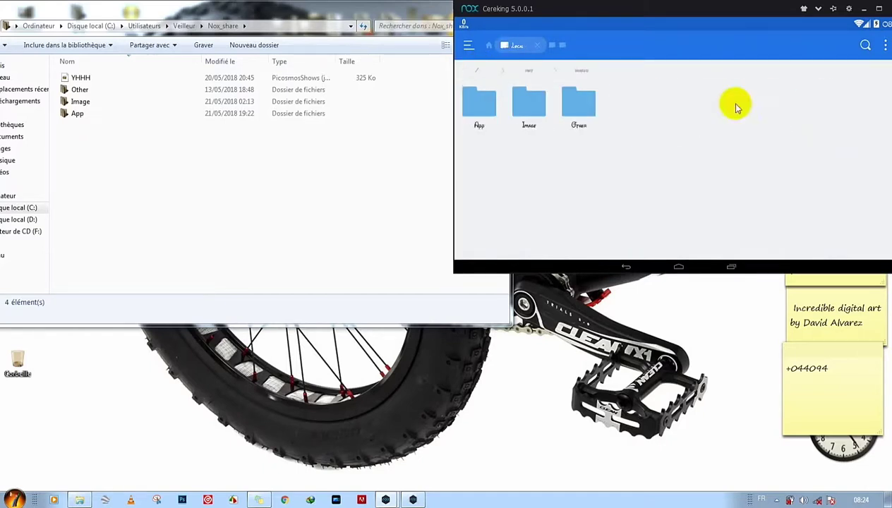
pyautogui.click(487, 113)
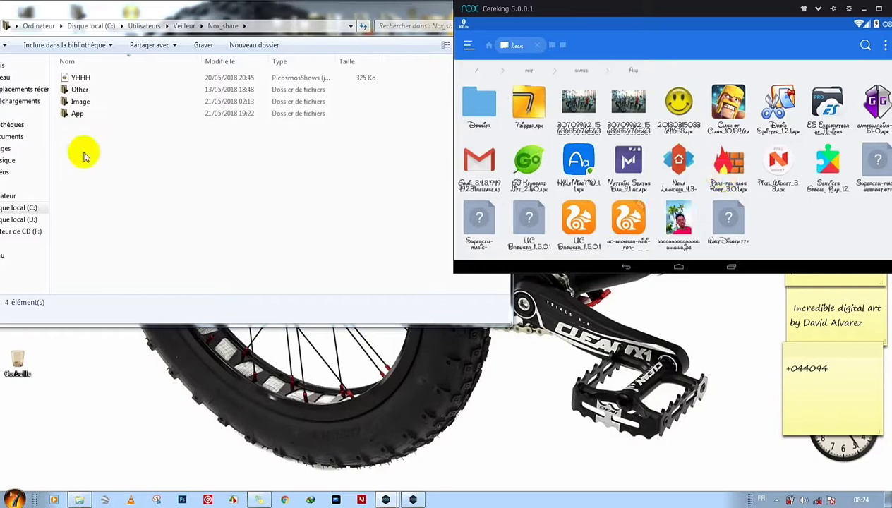
# Step: Open the App folder in the computer's Nox_share window to compare its files, and refresh the desktop
pyautogui.click(78, 115)
pyautogui.doubleClick(79, 114)
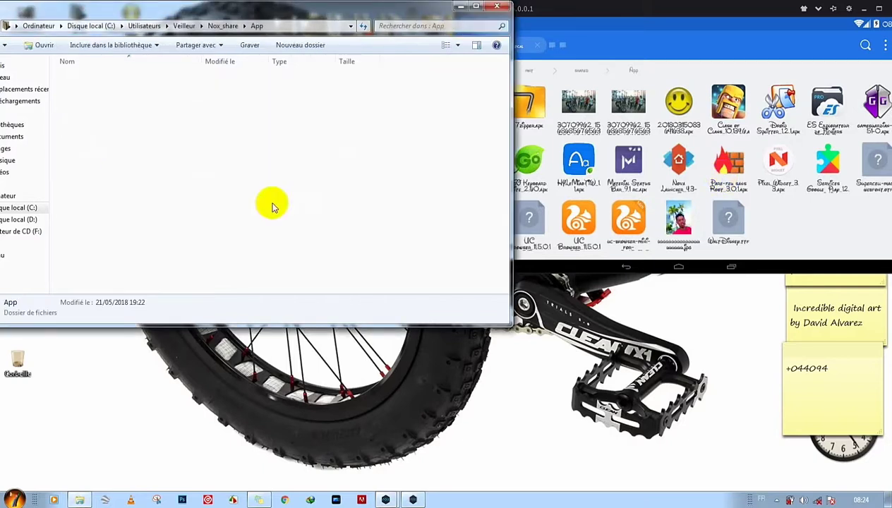
pyautogui.rightClick(657, 288)
pyautogui.click(672, 320)
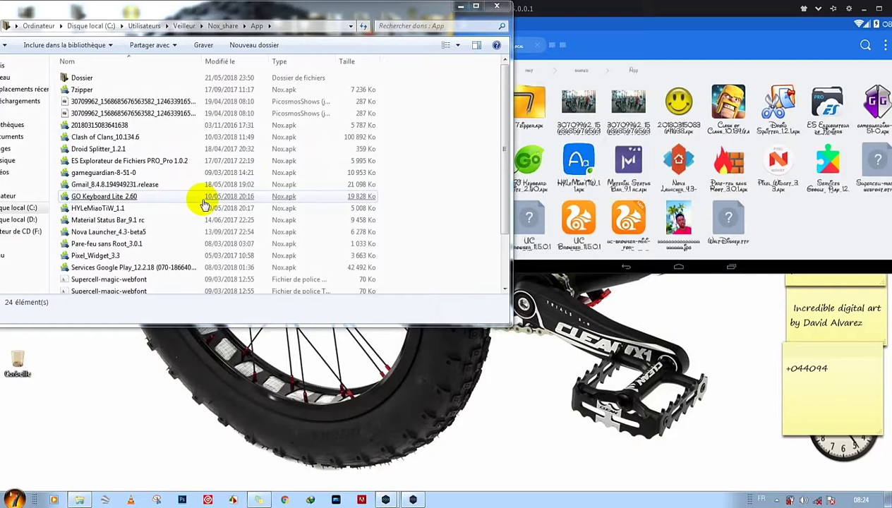
# Step: Minimize the App folder window and move the Cereking window toward the middle of the desktop with its sidebar in view
pyautogui.click(459, 8)
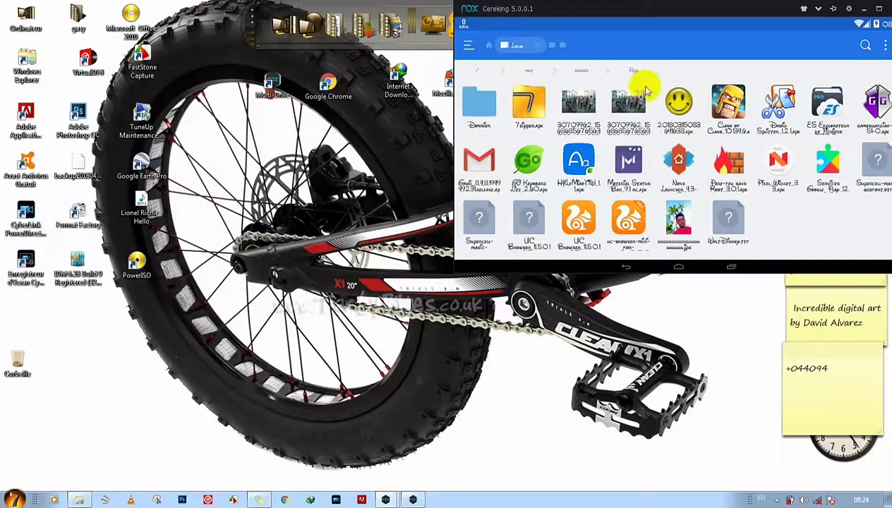
pyautogui.moveTo(572, 30); pyautogui.dragTo(759, 76)
pyautogui.moveTo(717, 10); pyautogui.dragTo(603, 29)
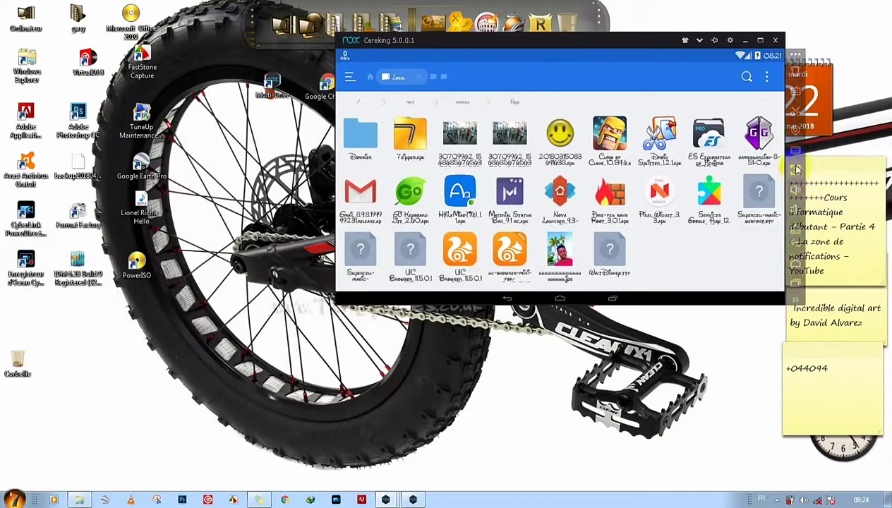
# Step: Open the APK installation option for the emulator and acknowledge the note about adding APK files
pyautogui.click(795, 229)
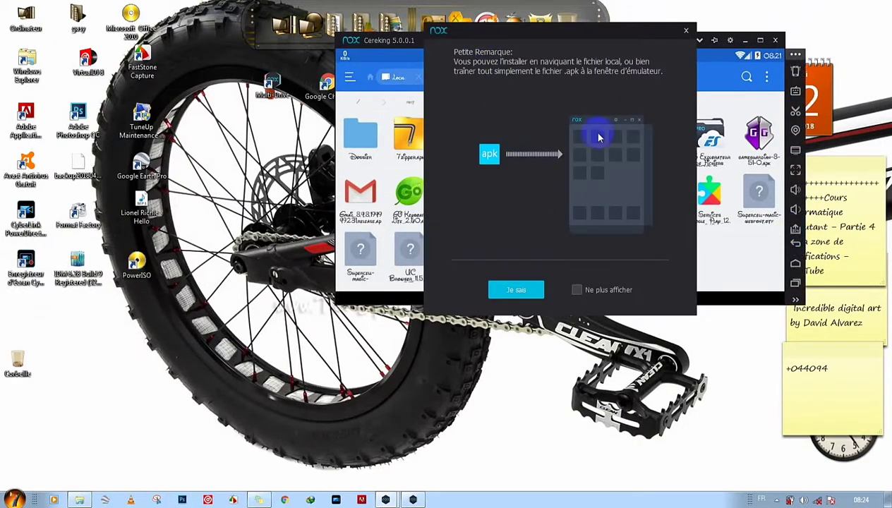
pyautogui.click(516, 289)
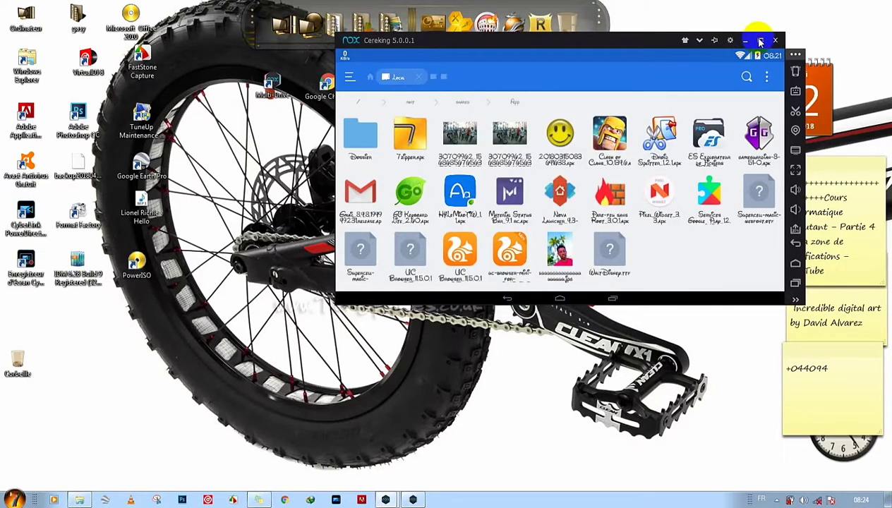
pyautogui.rightClick(555, 429)
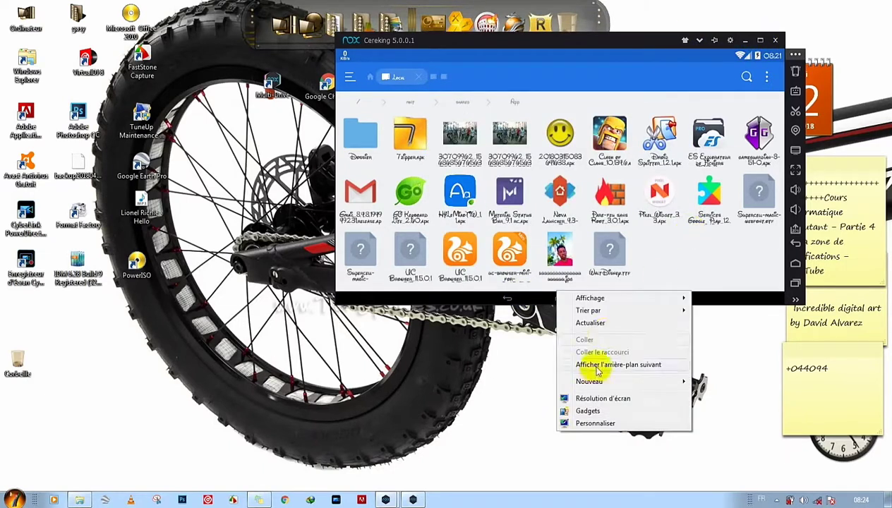
pyautogui.click(605, 326)
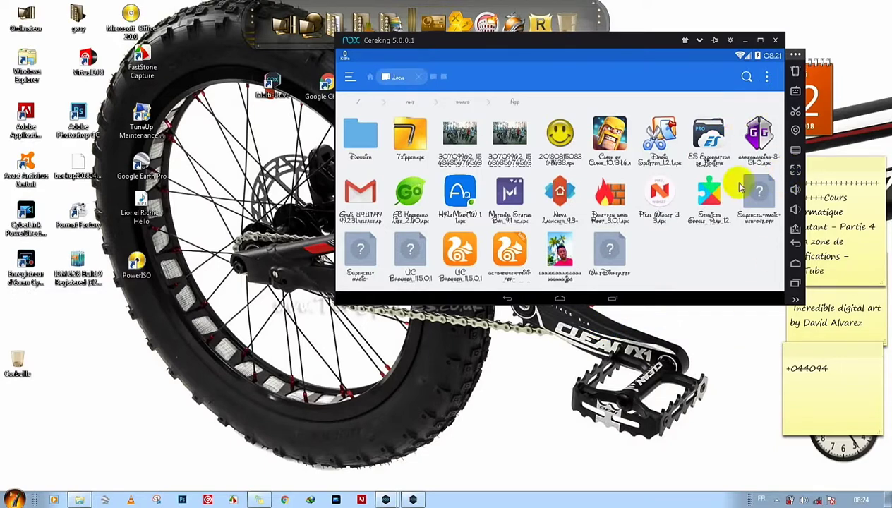
pyautogui.rightClick(546, 420)
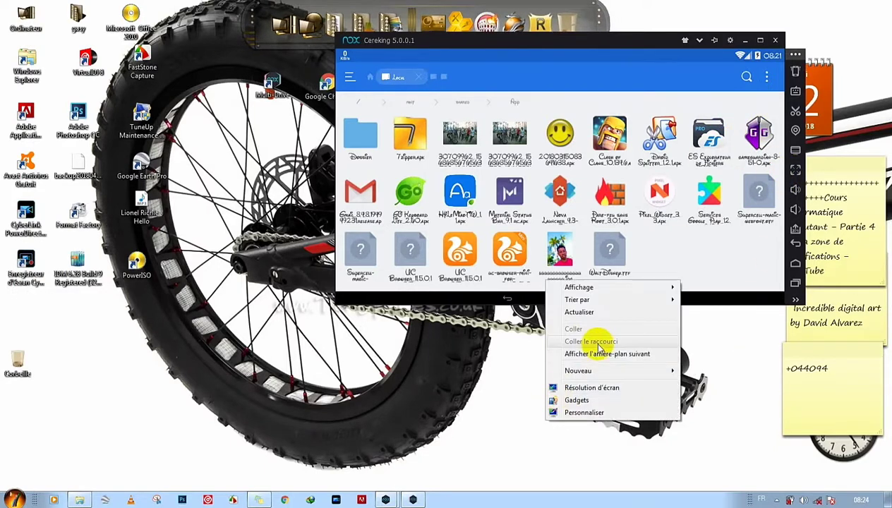
pyautogui.click(602, 310)
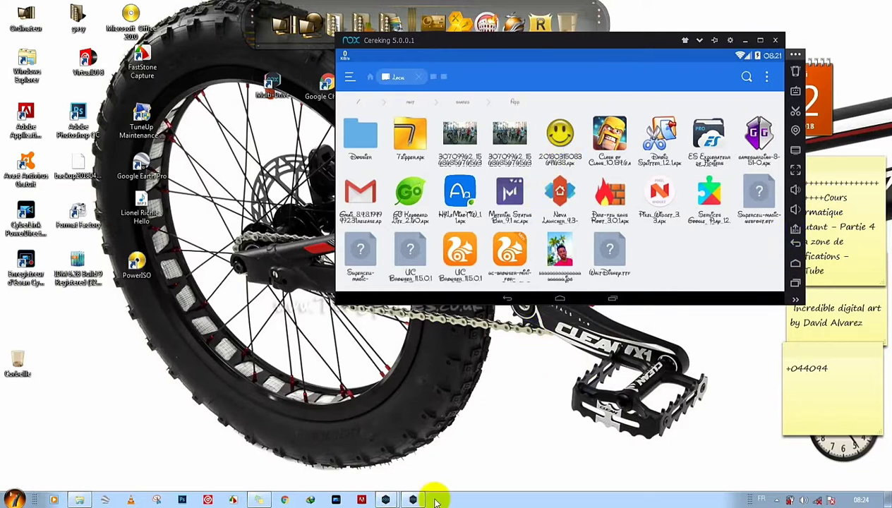
pyautogui.rightClick(209, 435)
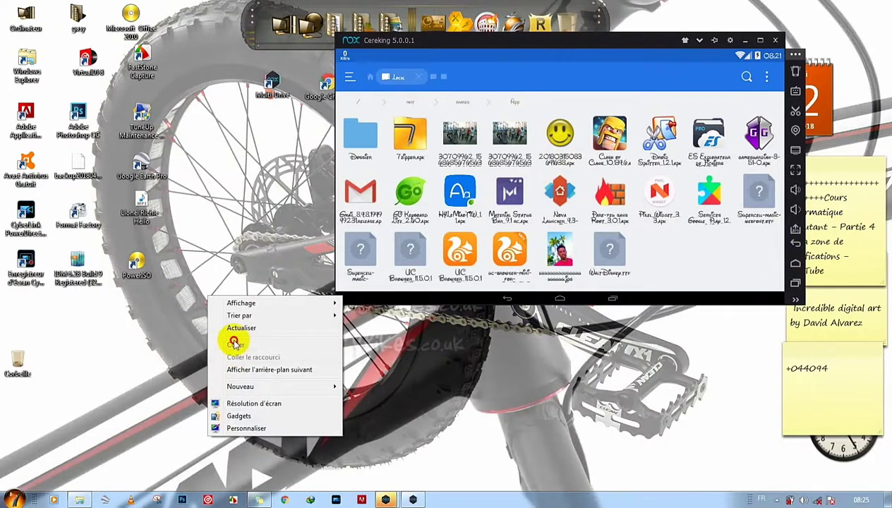
pyautogui.click(234, 343)
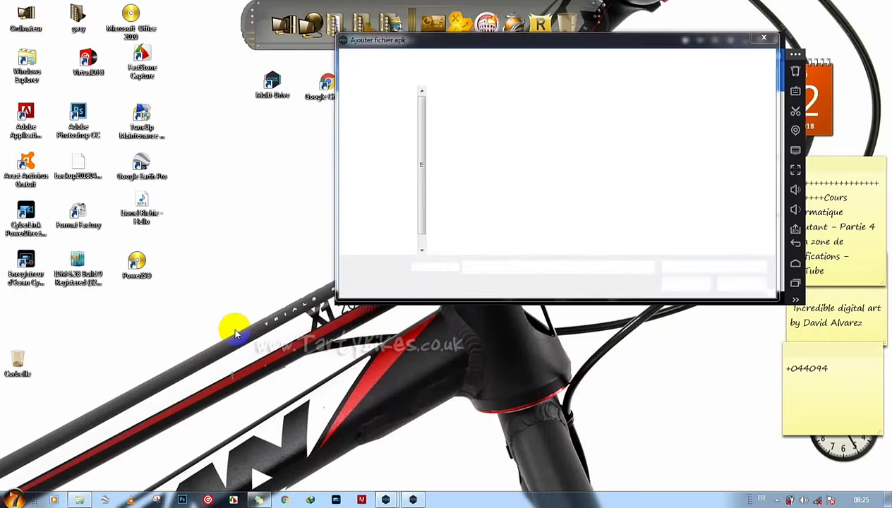
pyautogui.rightClick(242, 190)
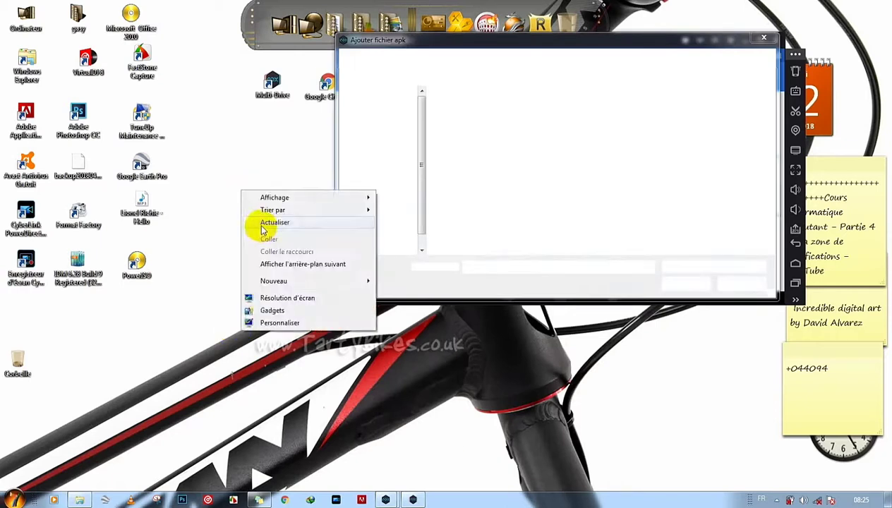
pyautogui.click(261, 226)
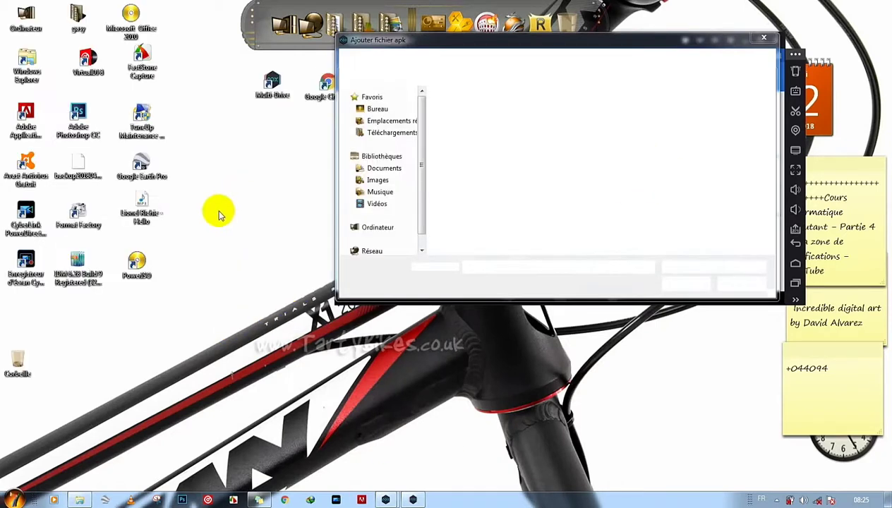
pyautogui.rightClick(215, 204)
pyautogui.click(253, 238)
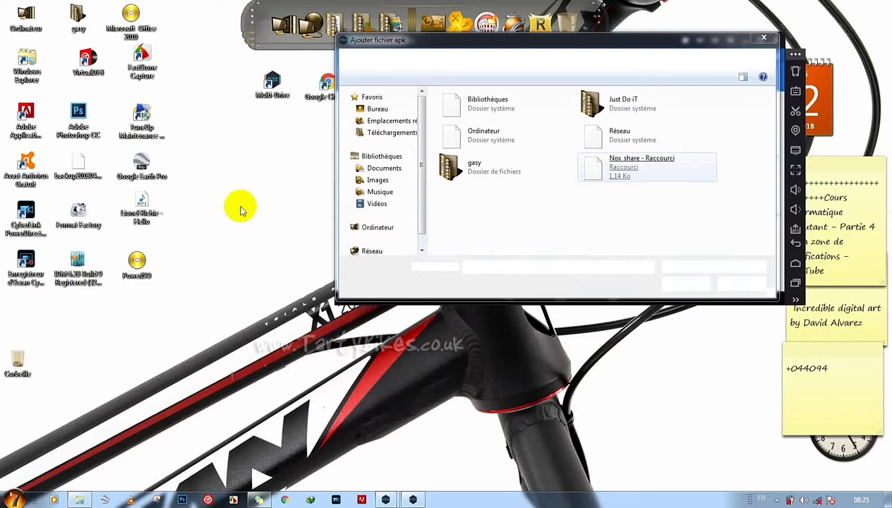
pyautogui.rightClick(240, 206)
pyautogui.click(259, 238)
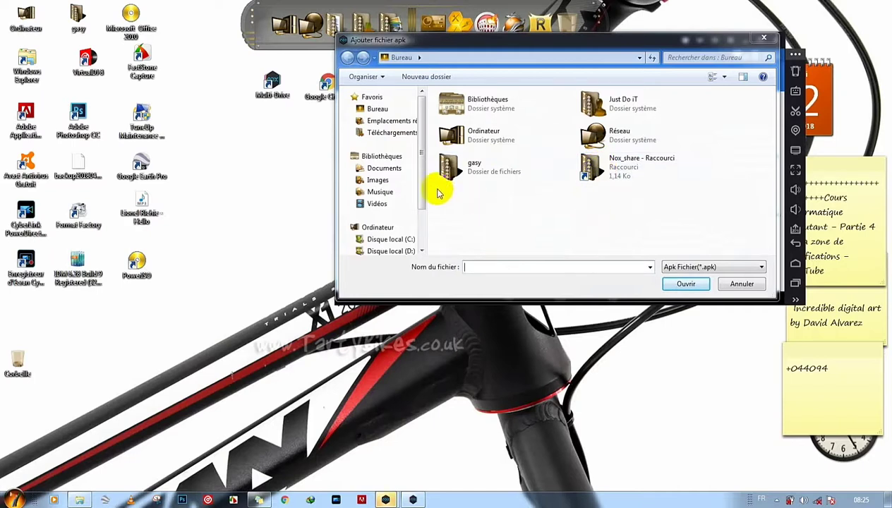
# Step: Browse local disk D: in the APK file chooser, look inside Nouveau dossier (3) and return to the disk's folders
pyautogui.scroll(-1, 424, 205)
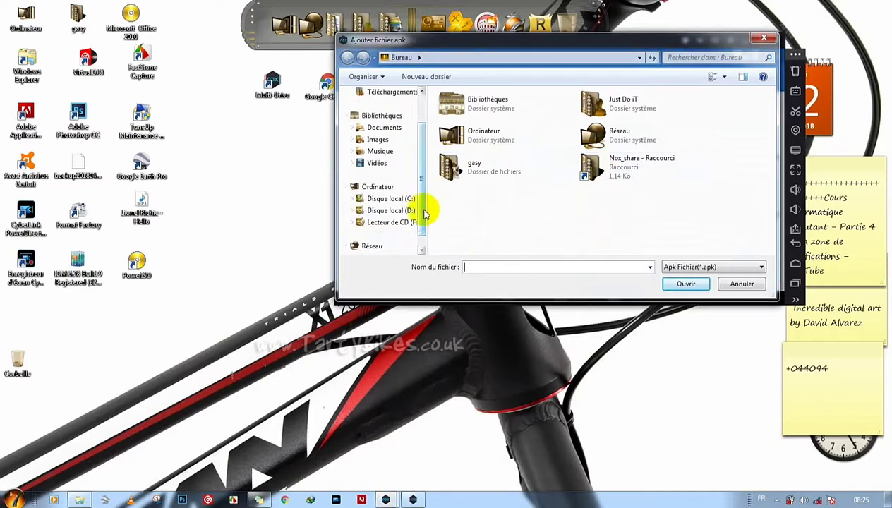
pyautogui.click(419, 211)
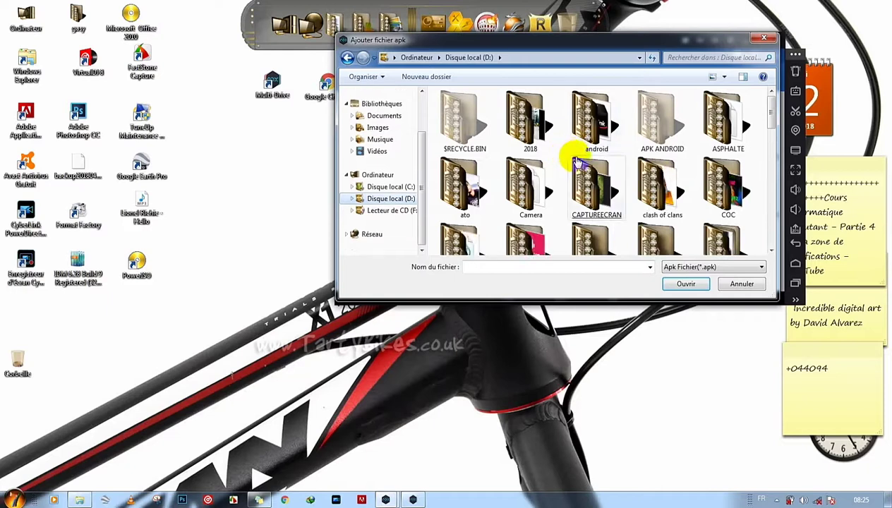
pyautogui.moveTo(773, 110); pyautogui.dragTo(771, 149)
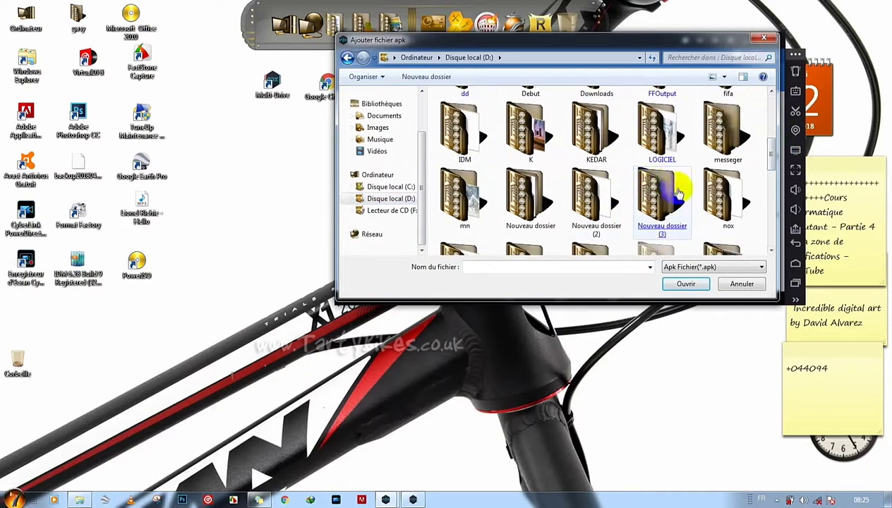
pyautogui.doubleClick(653, 185)
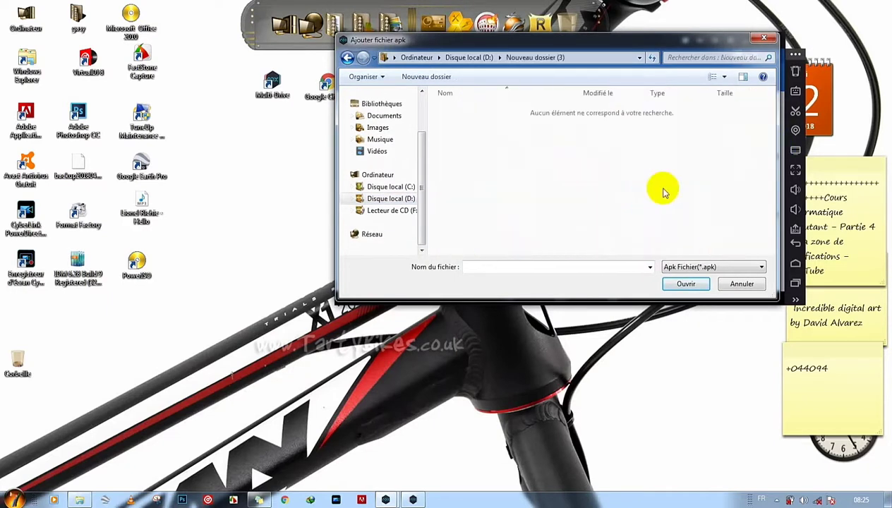
pyautogui.click(393, 198)
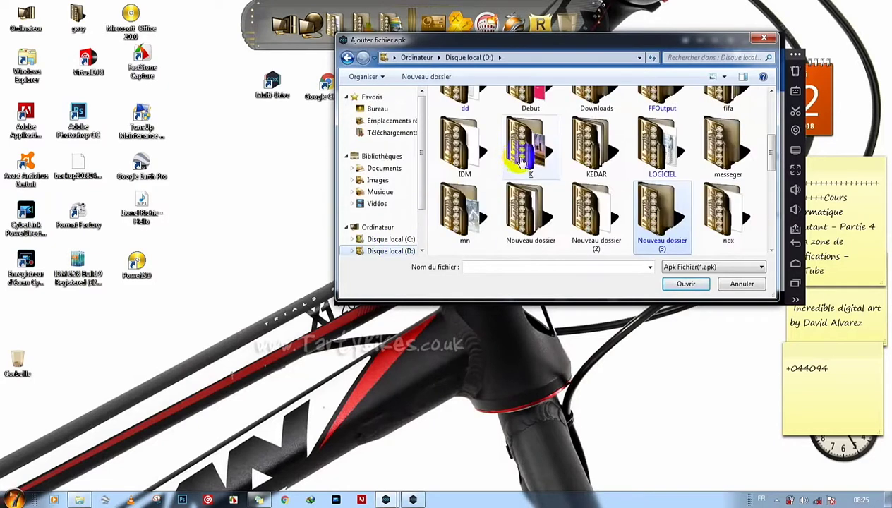
# Step: Look through disk D: for APK files, select clash-of-clans-8-709-23 and facebook-lite-39-0-0-5-70 in turn, and close the chooser without installing
pyautogui.moveTo(772, 150); pyautogui.dragTo(770, 108)
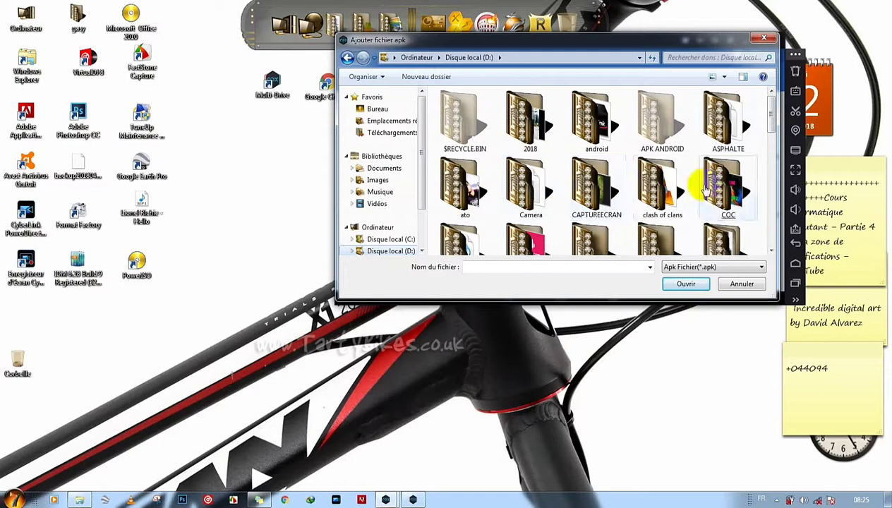
pyautogui.click(596, 187)
pyautogui.scroll(-2, 596, 189)
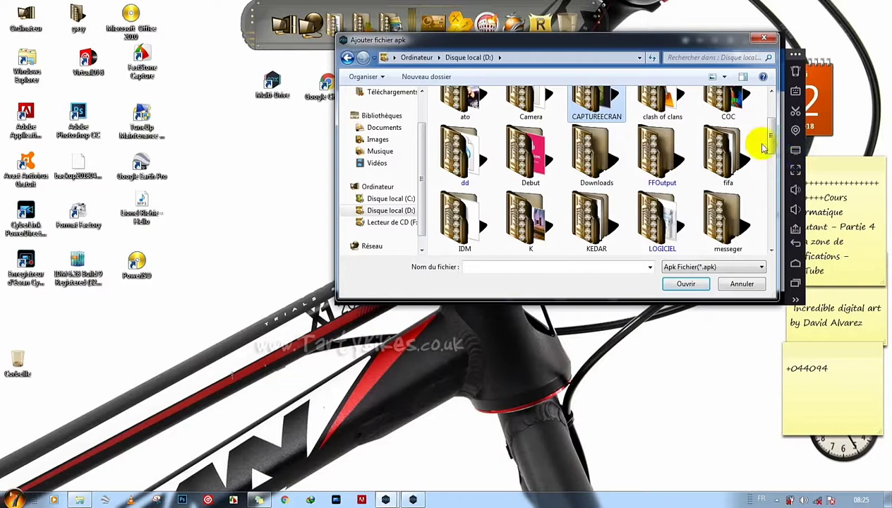
pyautogui.moveTo(773, 135); pyautogui.dragTo(777, 204)
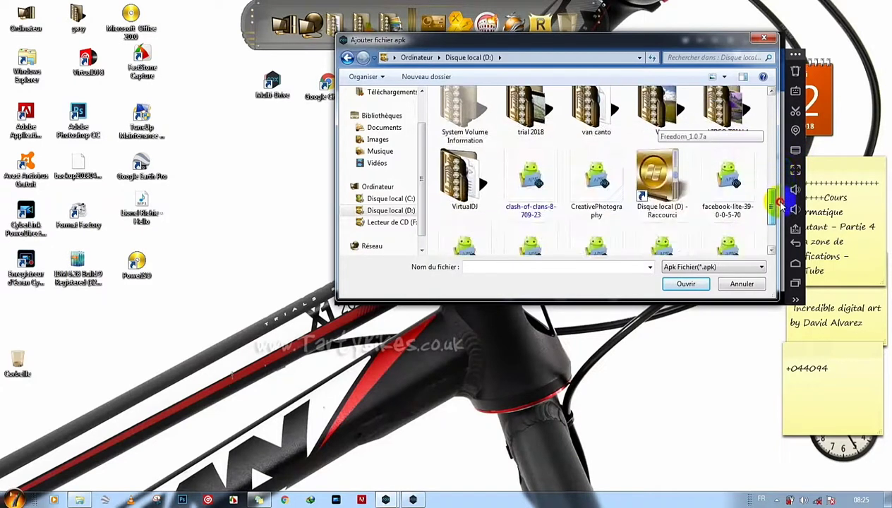
pyautogui.click(529, 191)
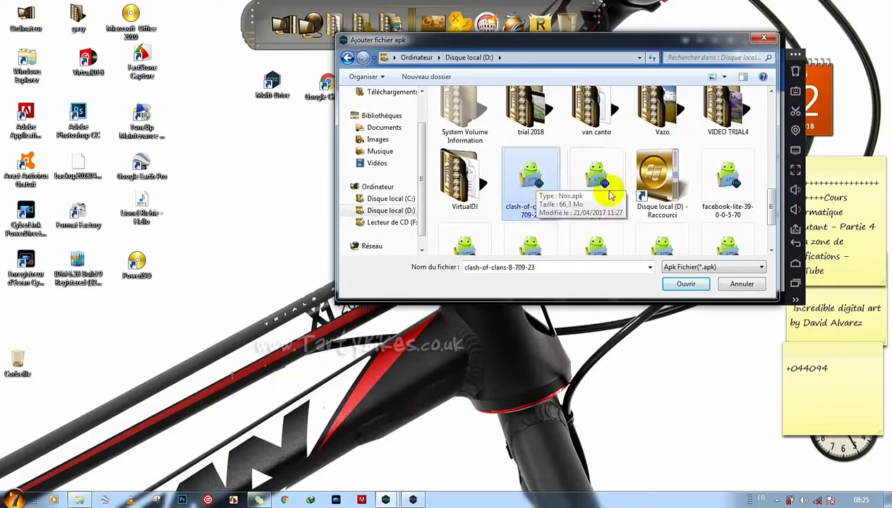
pyautogui.click(714, 201)
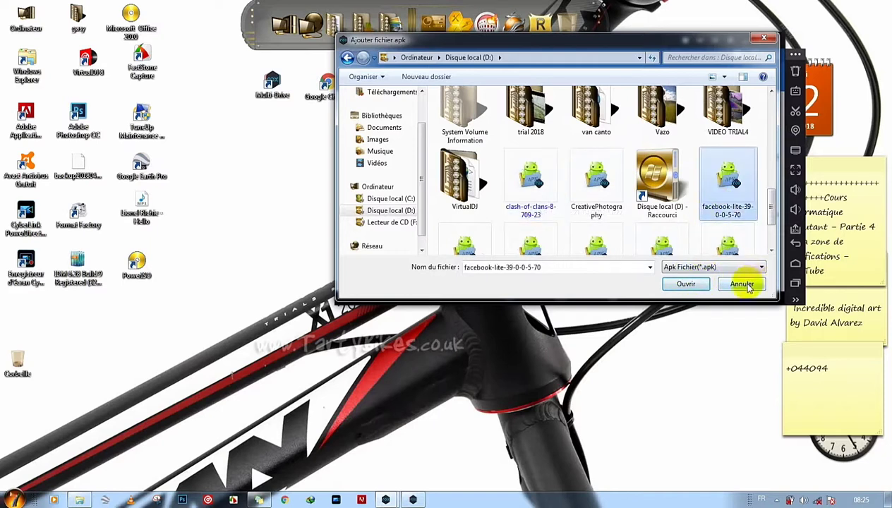
pyautogui.click(763, 37)
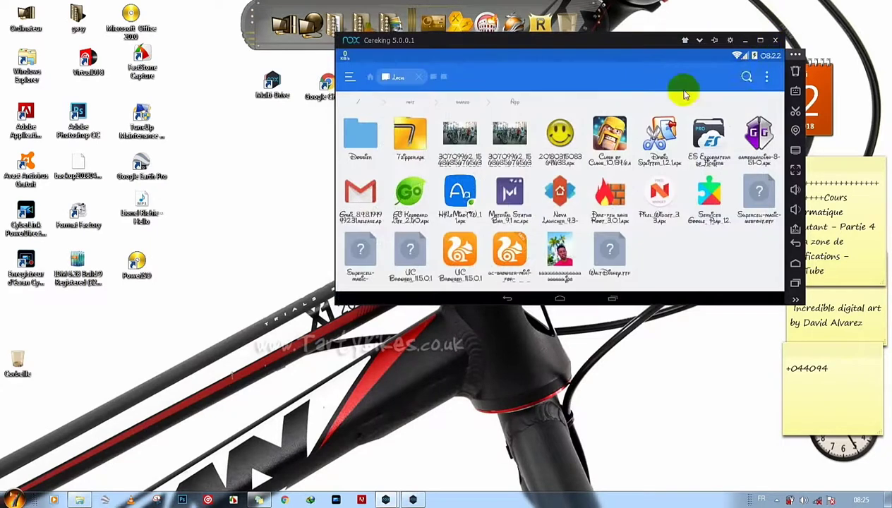
# Step: Refresh the desktop and maximize the Cereking emulator window
pyautogui.rightClick(249, 183)
pyautogui.click(270, 215)
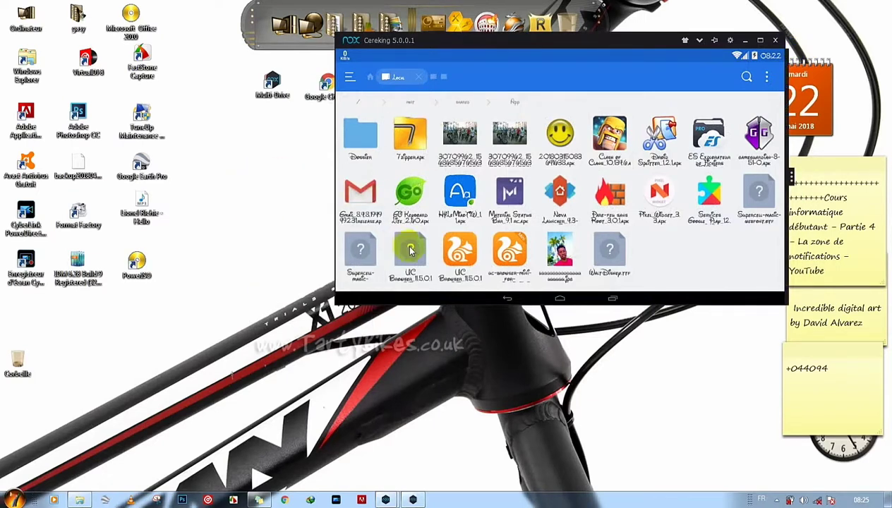
pyautogui.click(759, 41)
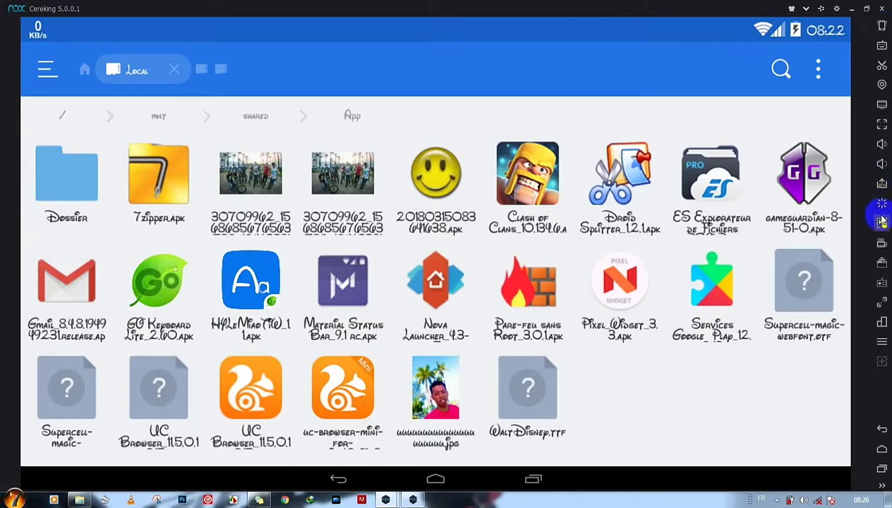
# Step: Open the keyboard control settings to show the available key-mapping tools, and save them without changes
pyautogui.click(882, 151)
pyautogui.moveTo(551, 175)
pyautogui.mouseDown()
pyautogui.moveTo(454, 172)
pyautogui.moveTo(557, 162)
pyautogui.mouseUp()
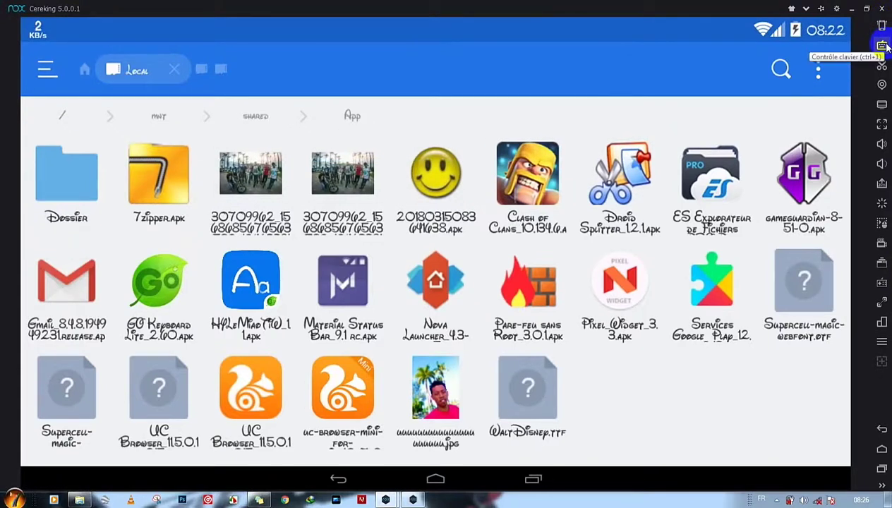
pyautogui.click(882, 46)
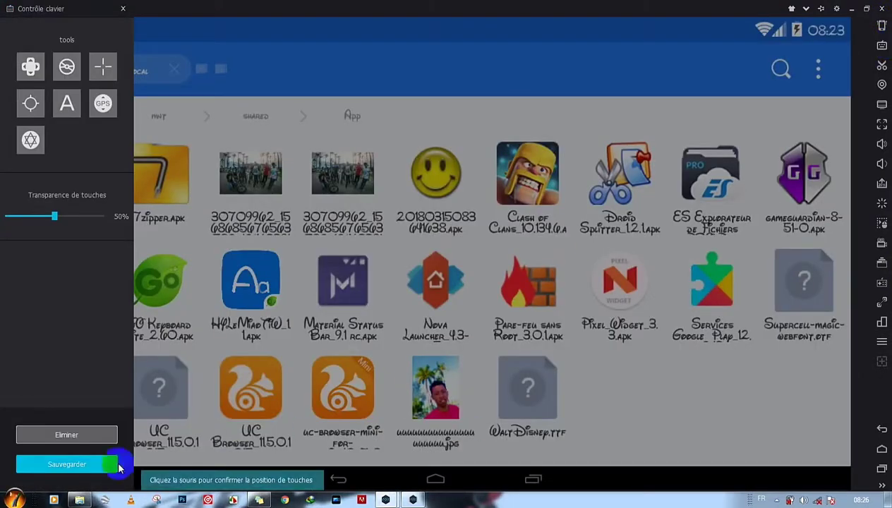
pyautogui.click(92, 464)
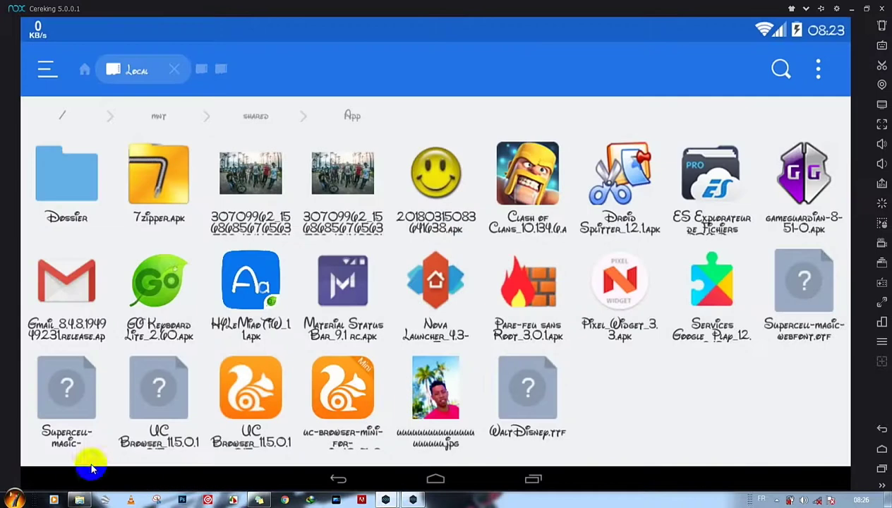
# Step: Examine the file-sharing options for APK, image and other files with the PC share path, and close the window
pyautogui.click(880, 106)
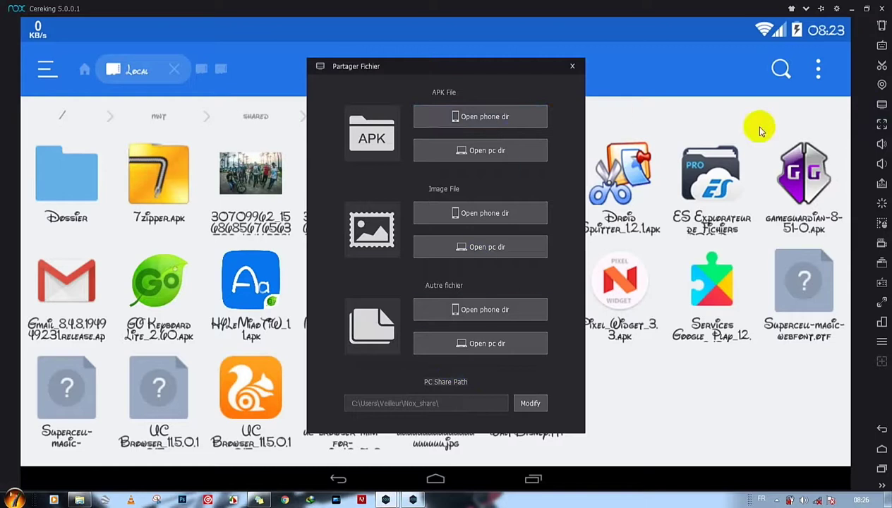
pyautogui.click(452, 118)
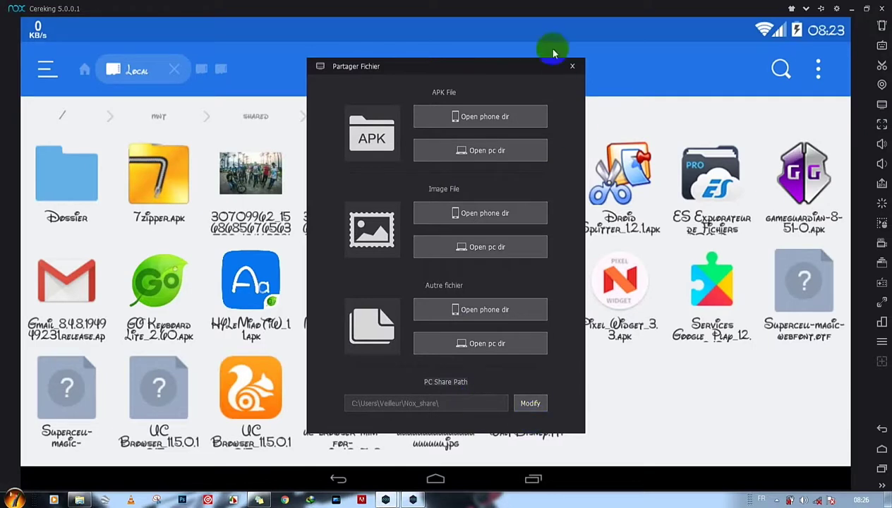
pyautogui.click(572, 66)
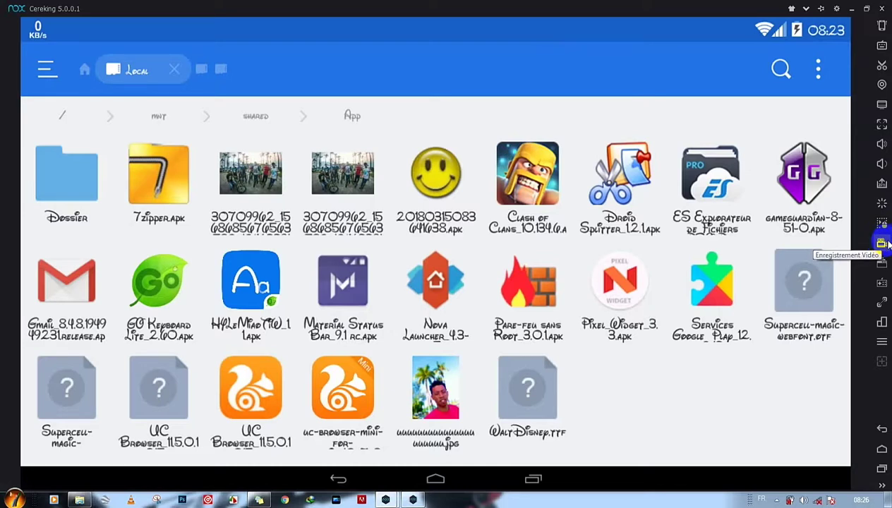
# Step: Try the two-finger zoom gesture on the App folder, close its control bar and leave the file selection mode
pyautogui.click(880, 302)
pyautogui.click(436, 282)
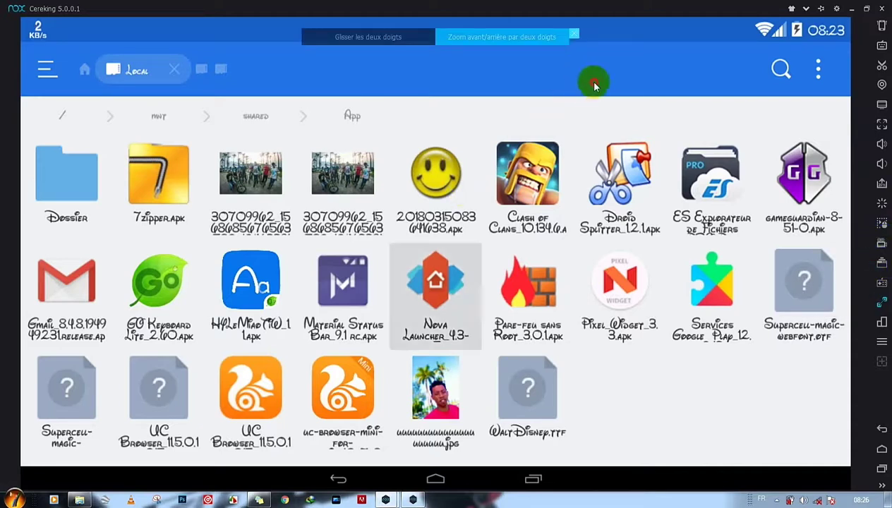
pyautogui.click(478, 37)
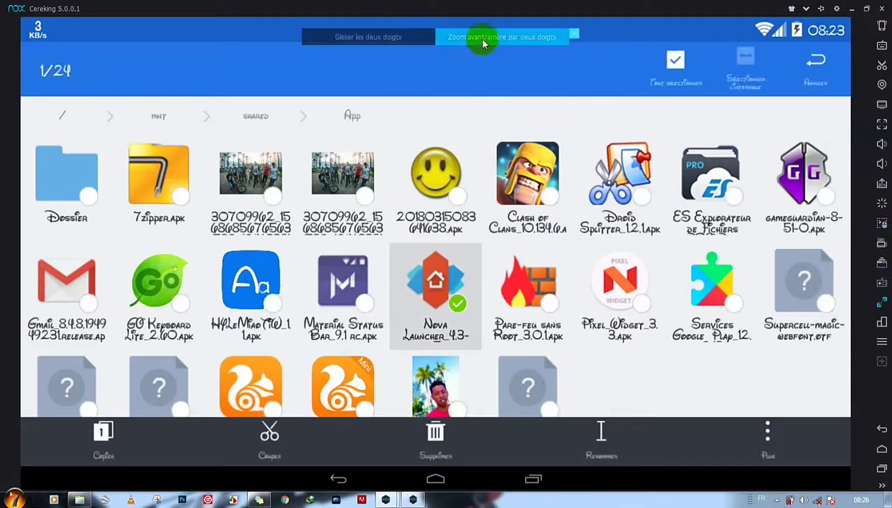
pyautogui.click(574, 33)
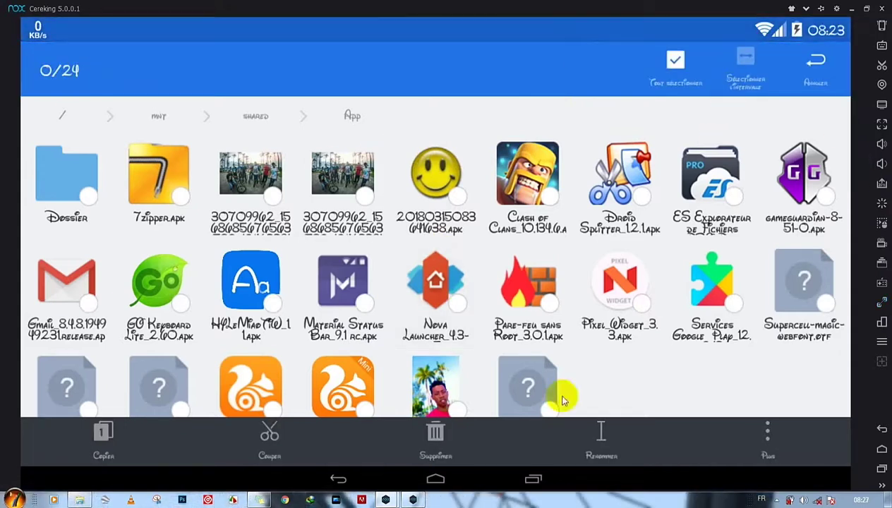
pyautogui.click(329, 481)
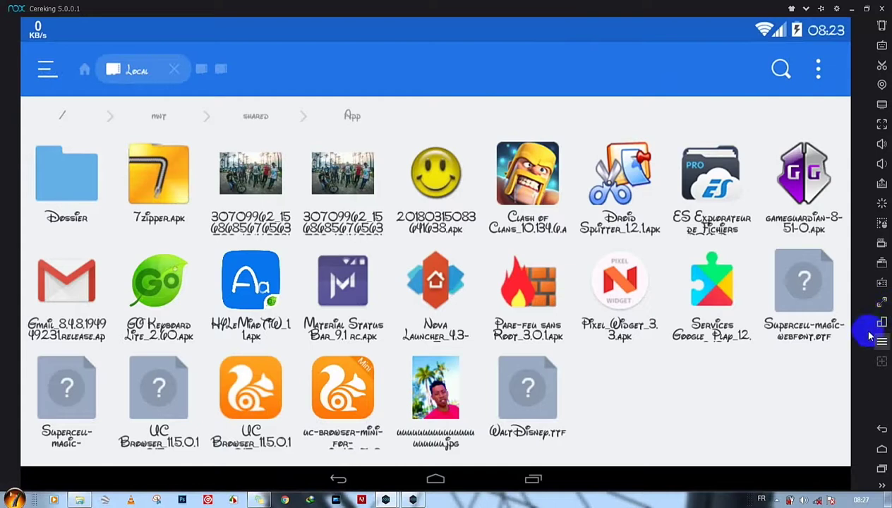
# Step: Restore the Cereking emulator window to its smaller size on the desktop
pyautogui.click(866, 10)
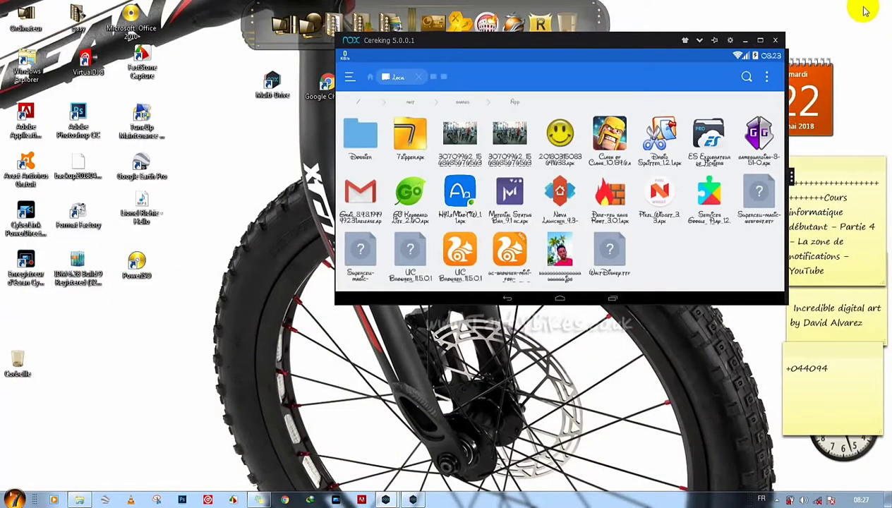